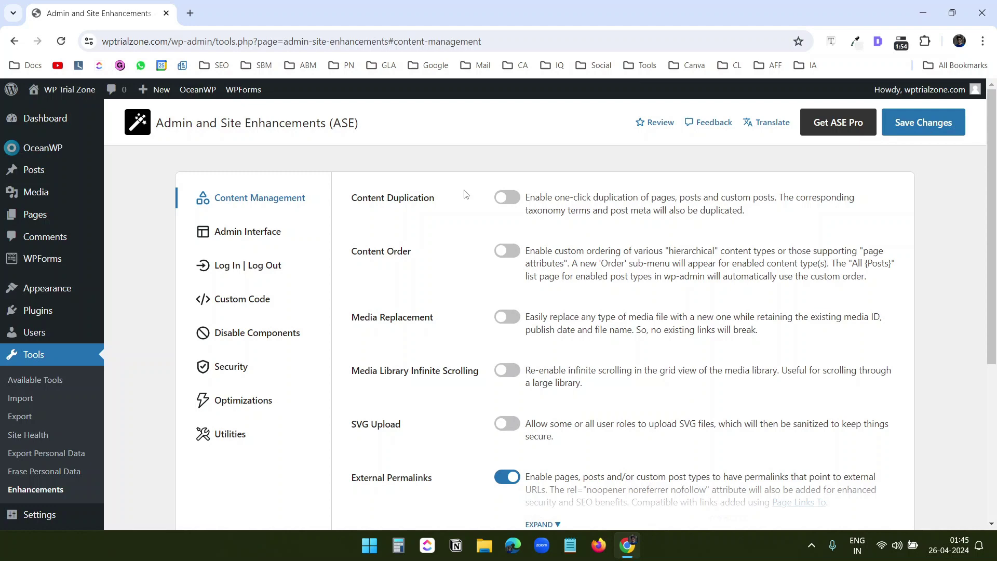
Search the Add Plugins page for 'admin and site'
mouse_move(38, 310)
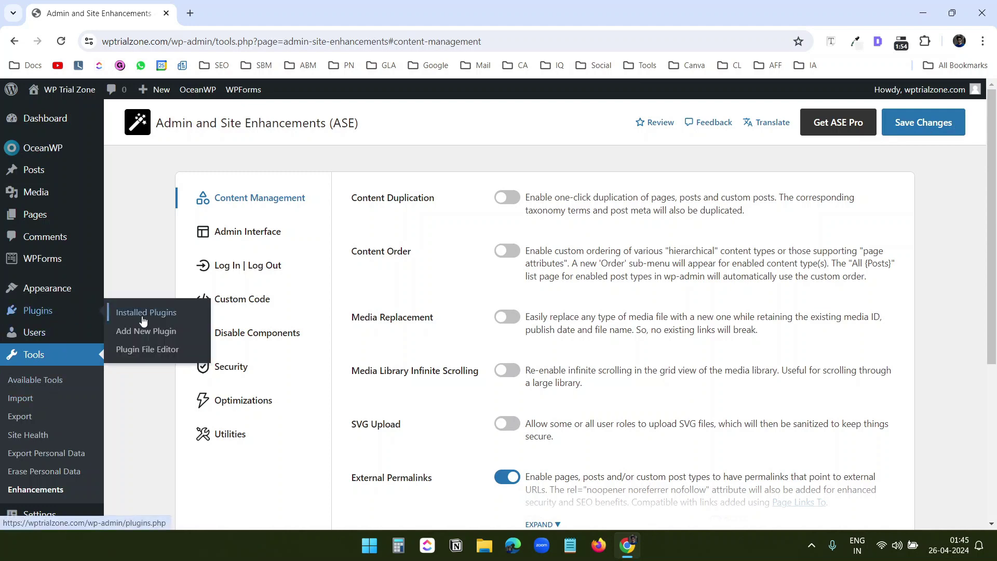
left_click(159, 338)
left_click(854, 160)
type("admin and si")
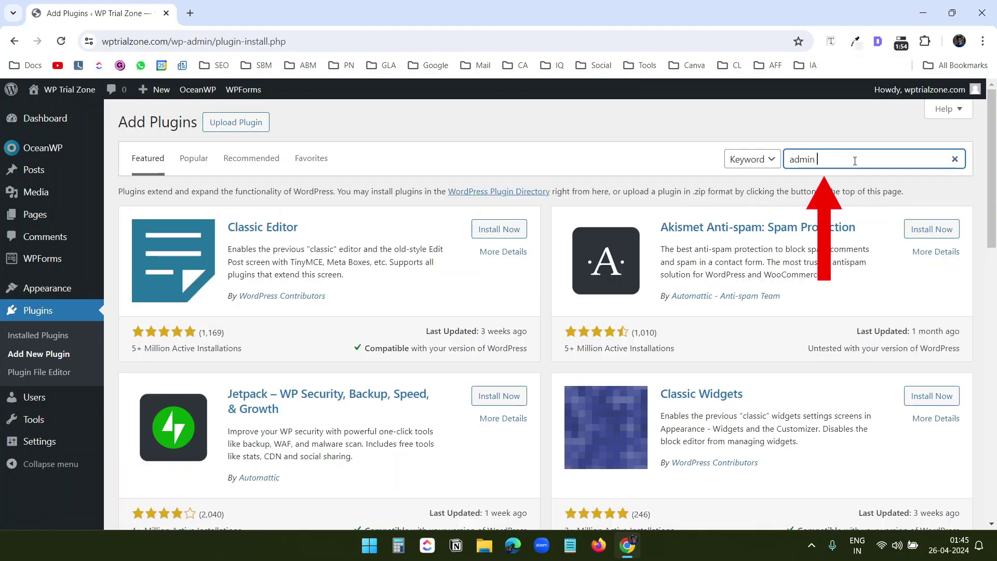
type("te")
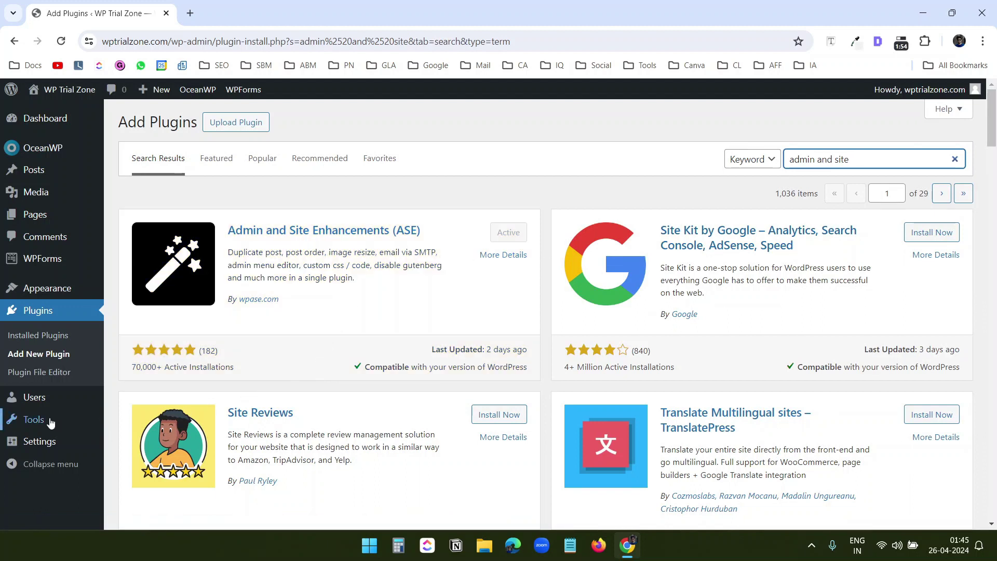
In Admin and Site Enhancements settings, turn on Content Duplication and save
mouse_move(45, 420)
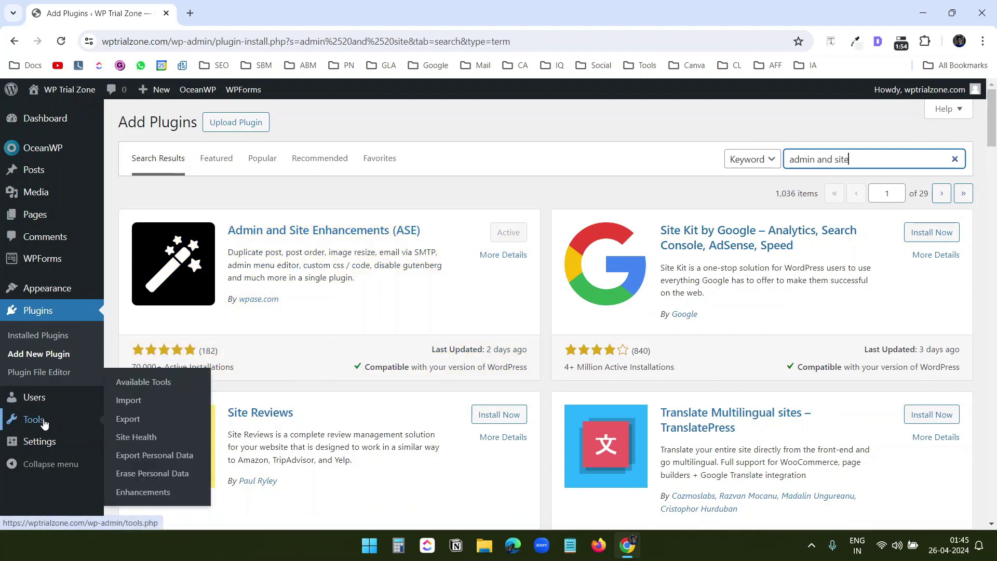
left_click(148, 498)
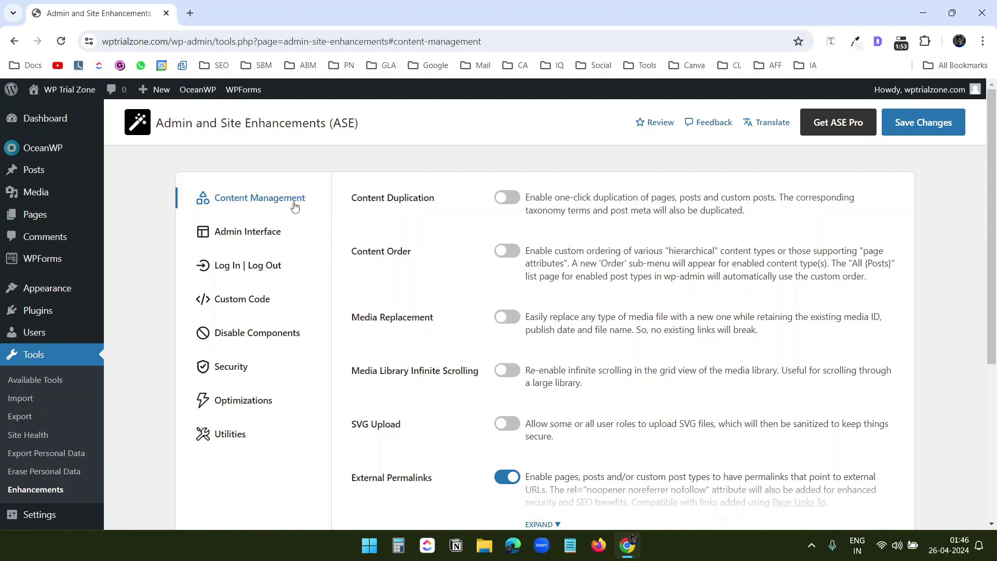
left_click(507, 198)
left_click(922, 124)
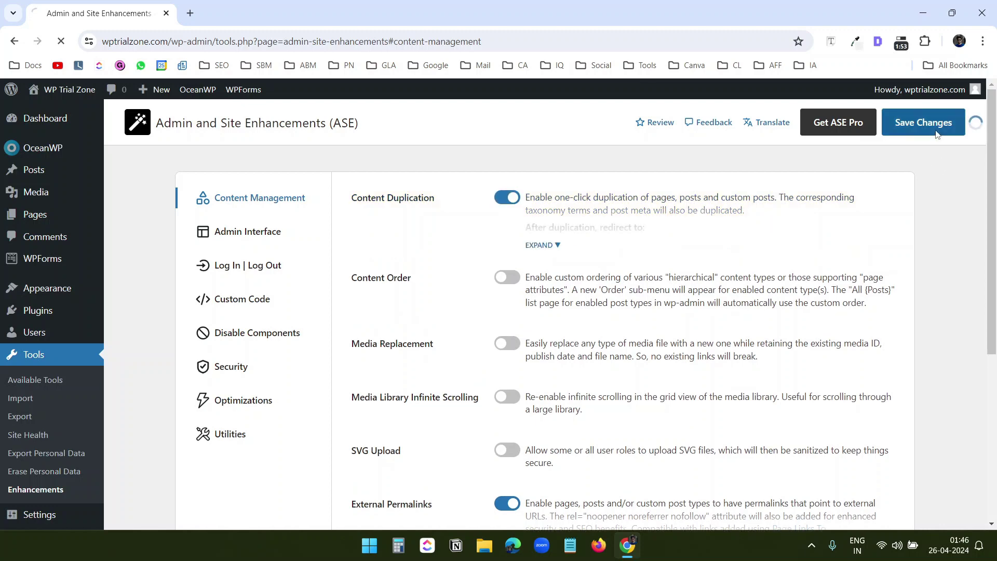
Duplicate the first post in the Posts list, confirm its DUPLICATE title suffix, and close the editor
left_click(255, 13)
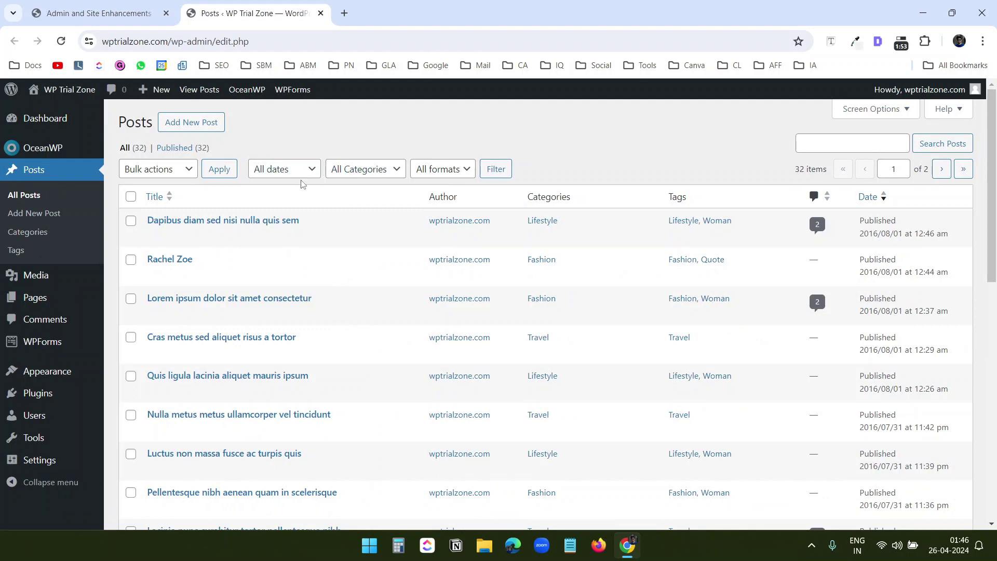
mouse_move(265, 221)
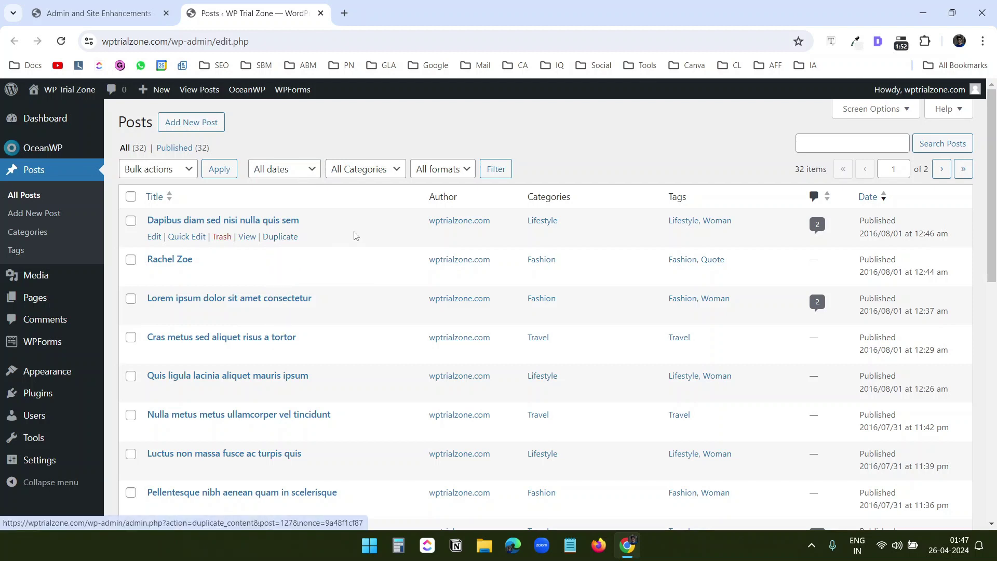
left_click(290, 240)
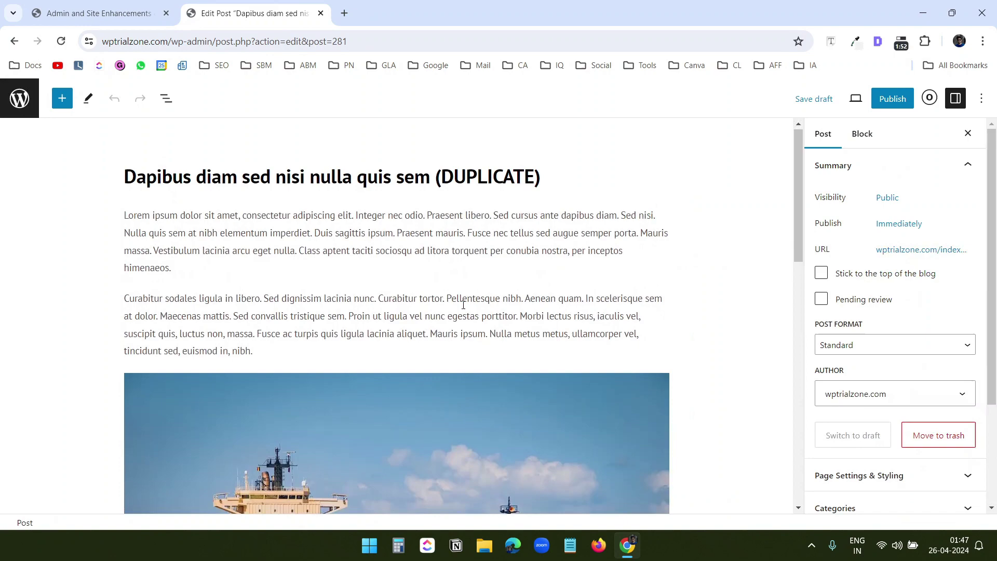
scroll(463, 304, "down", 8)
scroll(463, 305, "up", 5)
scroll(463, 305, "up", 3)
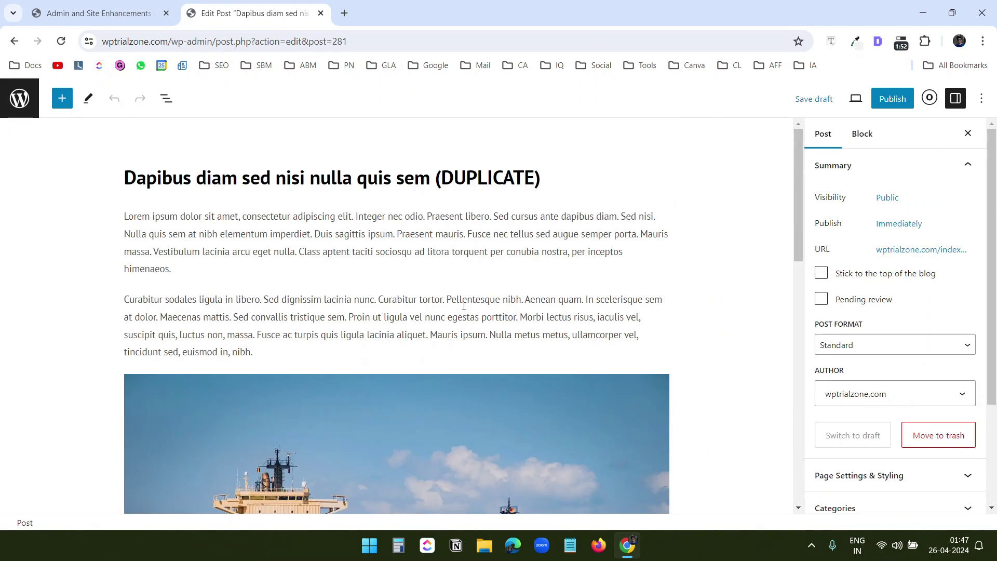
left_click_drag(441, 179, 528, 180)
scroll(553, 295, "down", 8)
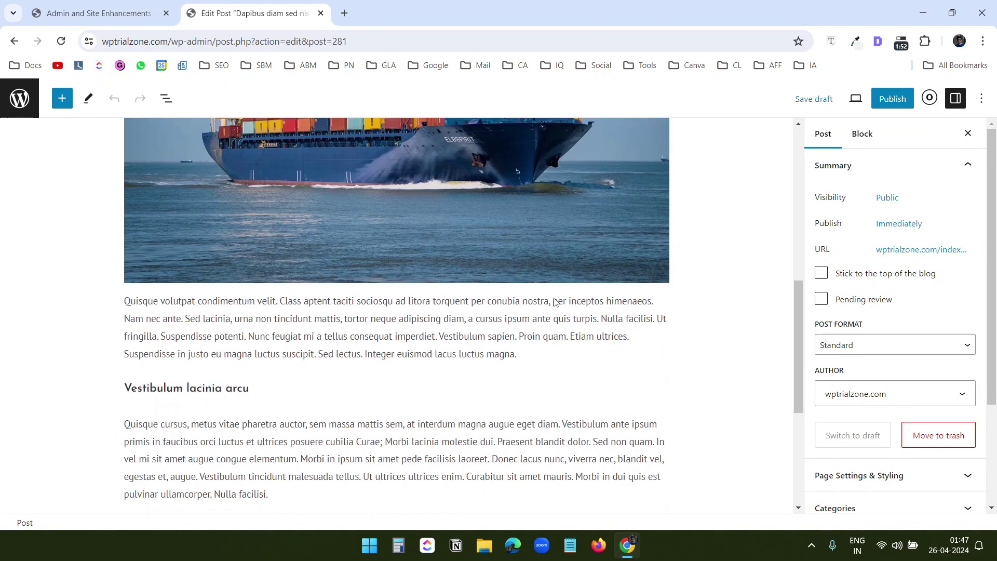
scroll(555, 296, "up", 8)
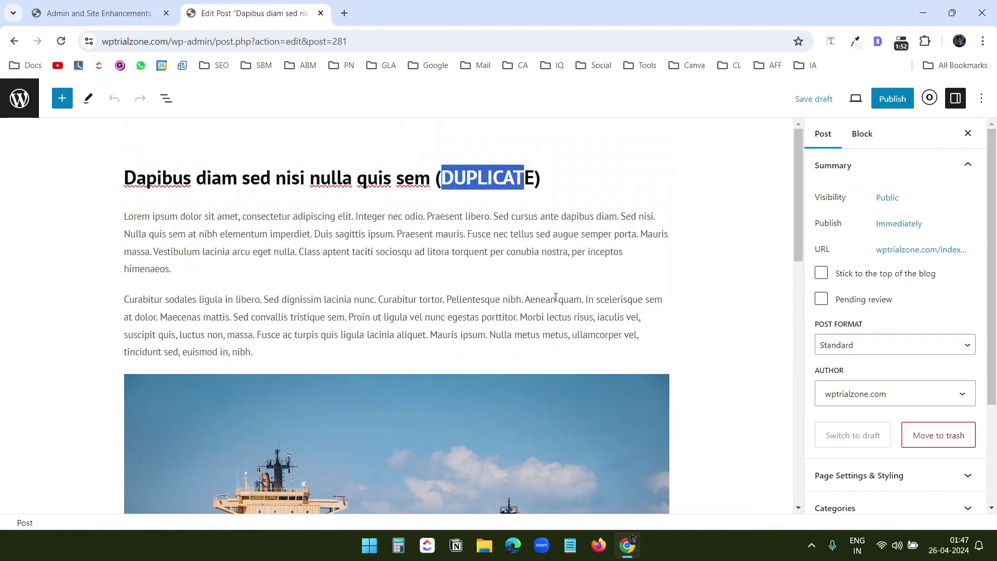
key("ctrl+w")
left_click(517, 347)
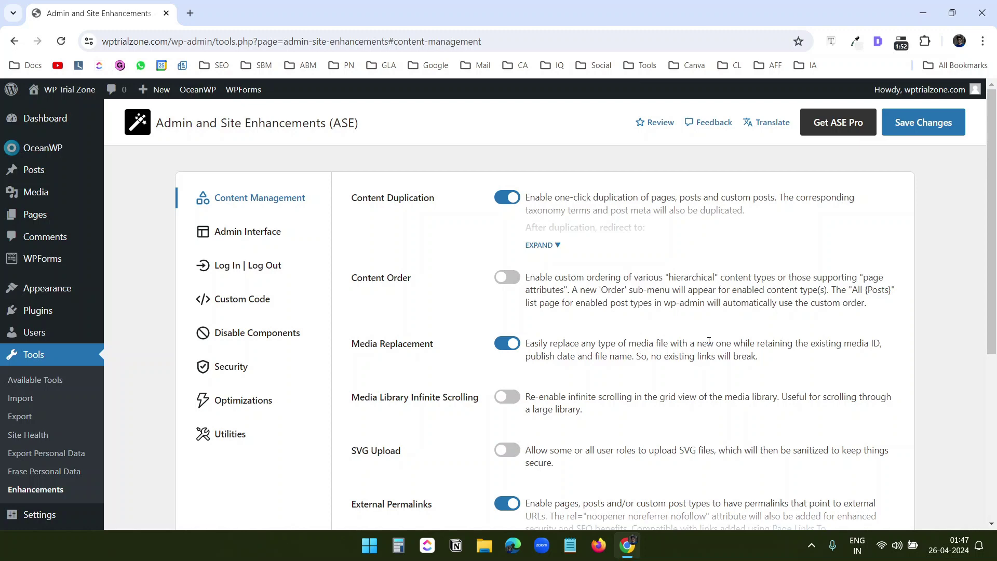
key("ctrl+shift+t")
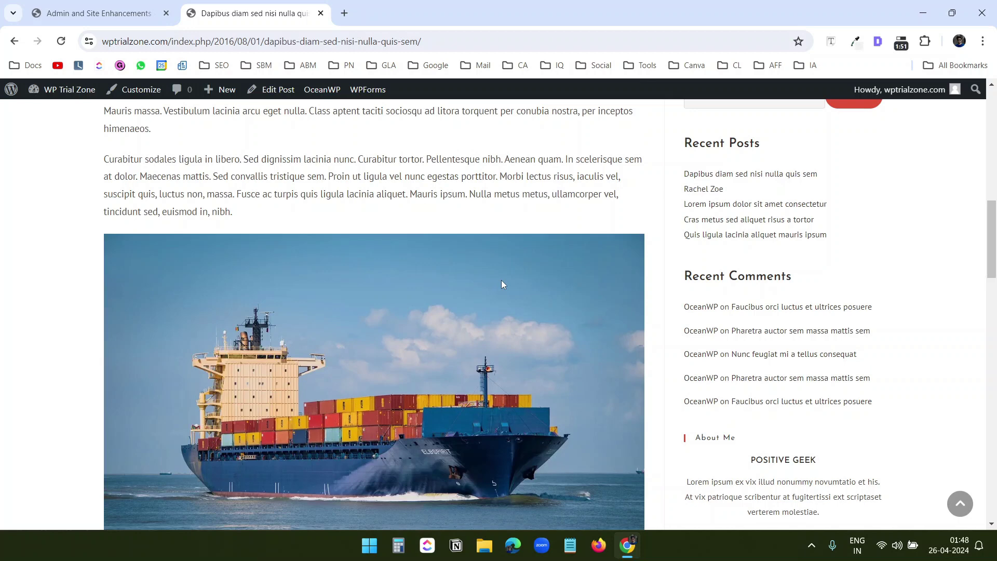
key("ctrl+shift+Tab")
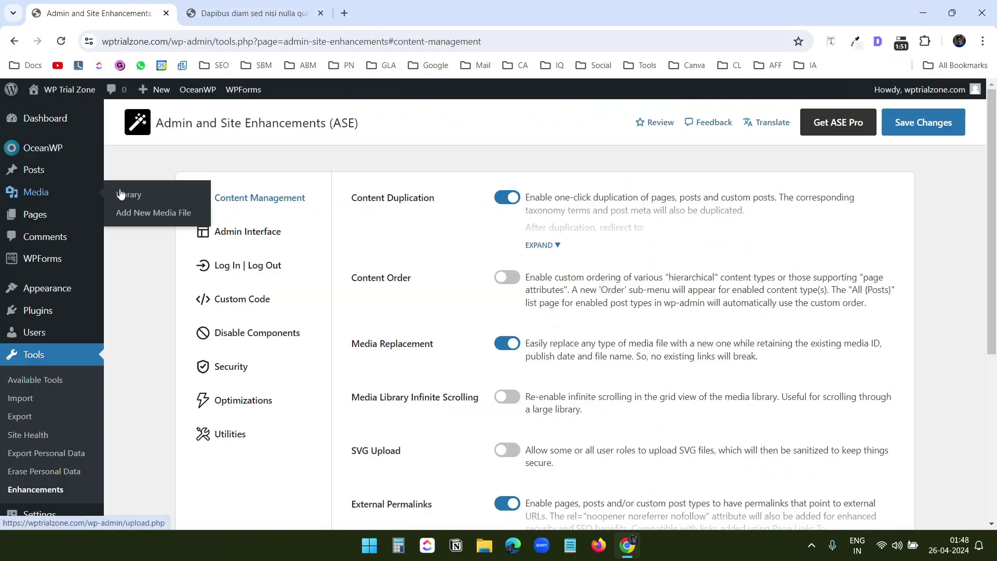
middle_click(120, 194)
key("ctrl+Tab")
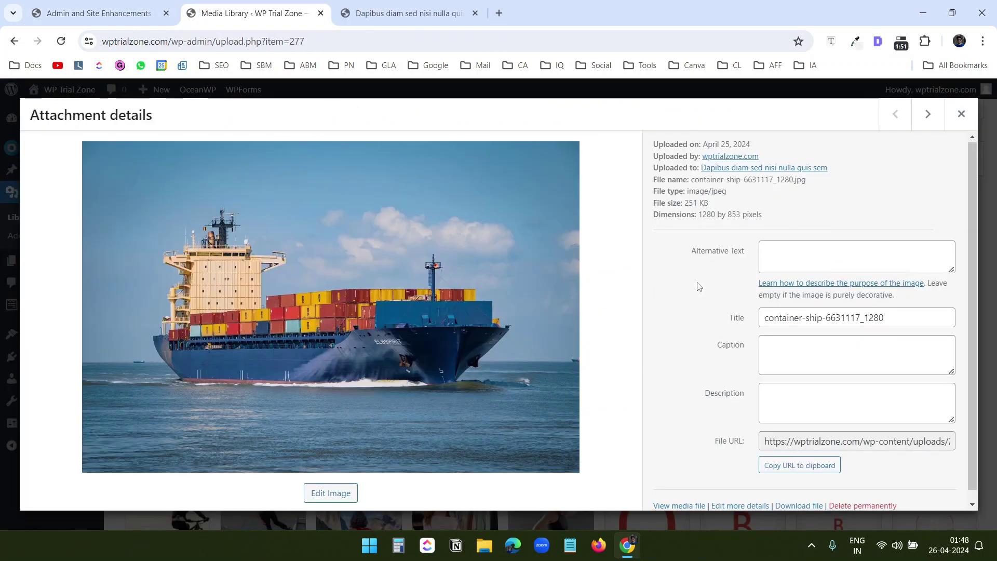
scroll(699, 287, "down", 1)
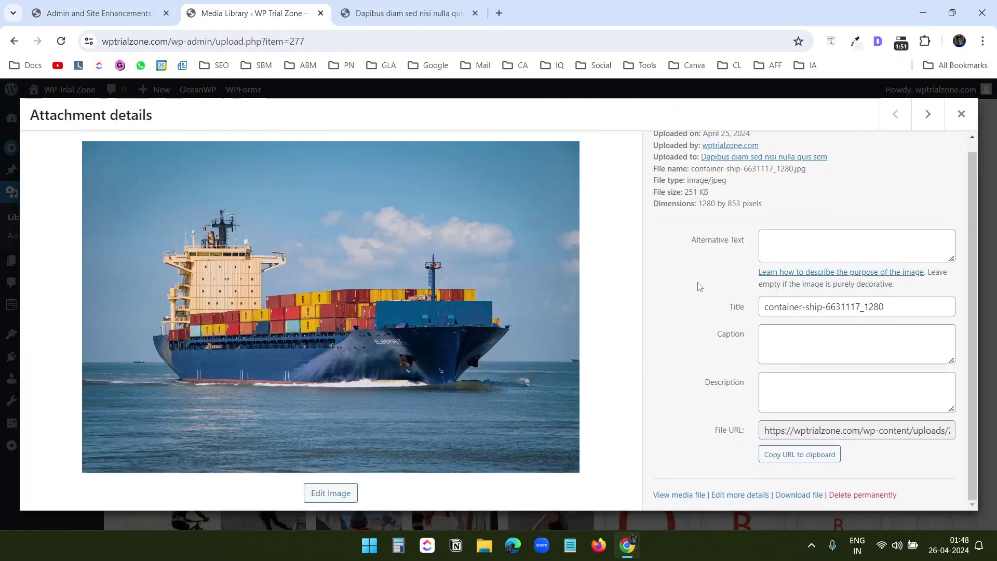
left_click(737, 495)
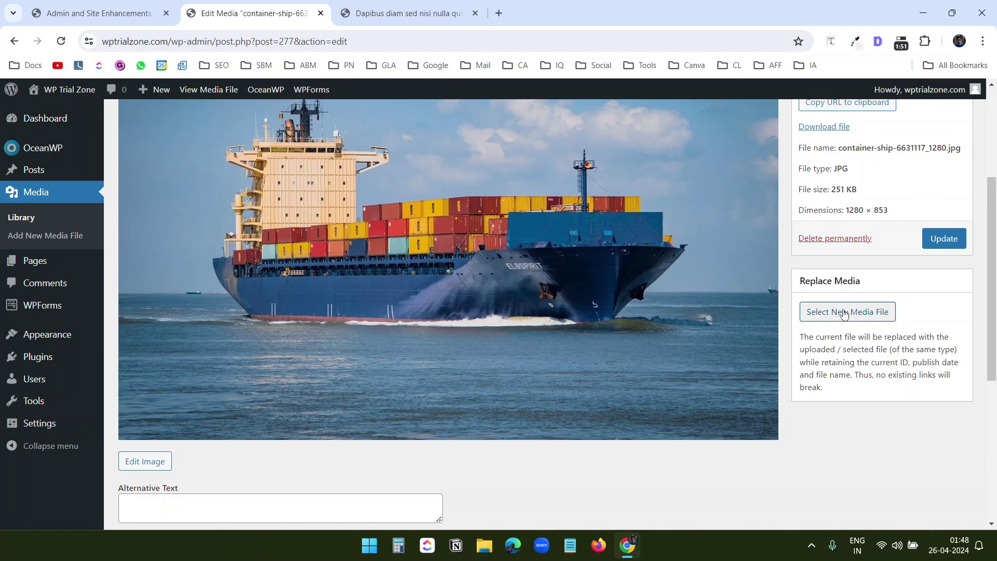
left_click(357, 13)
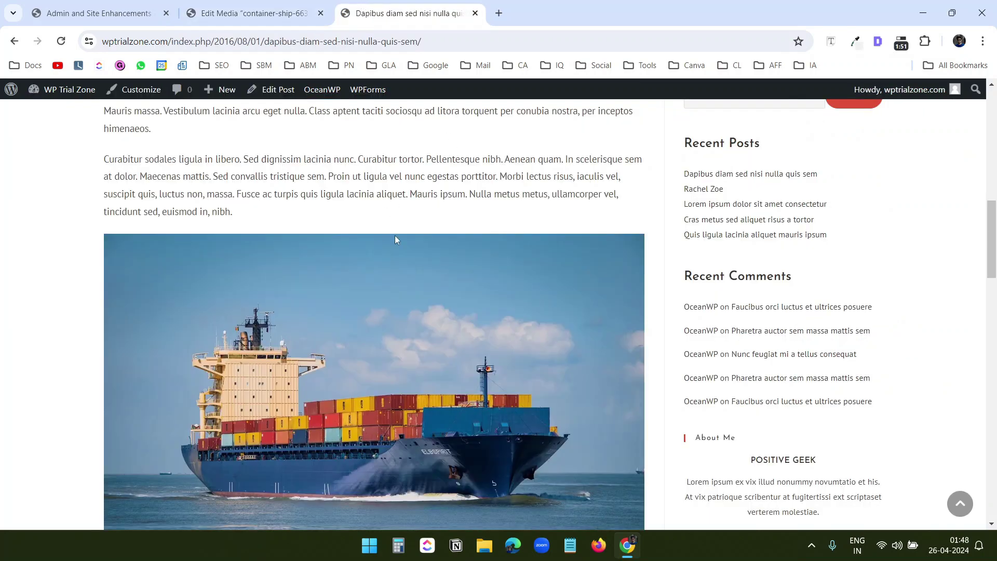
scroll(454, 257, "down", 3)
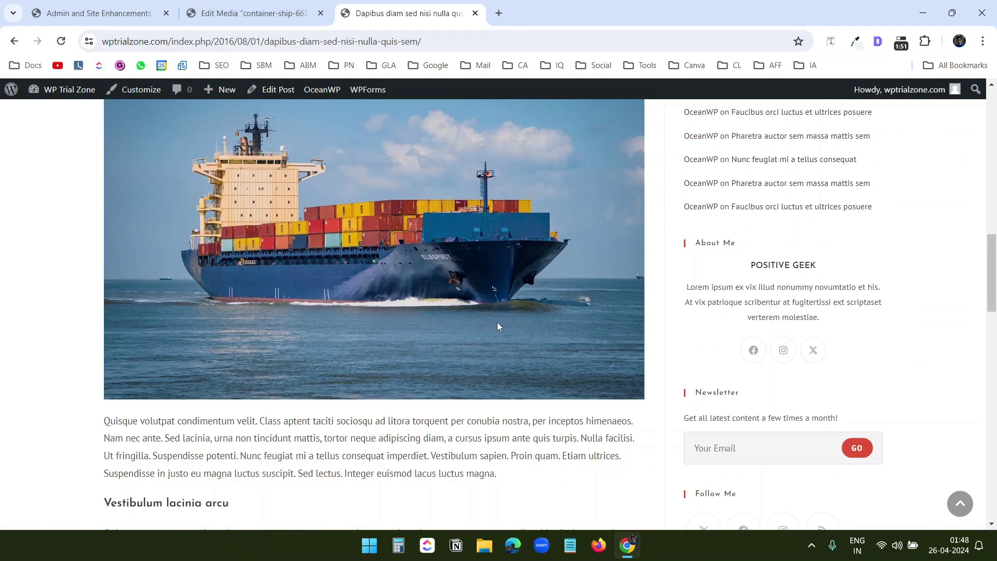
key("Home")
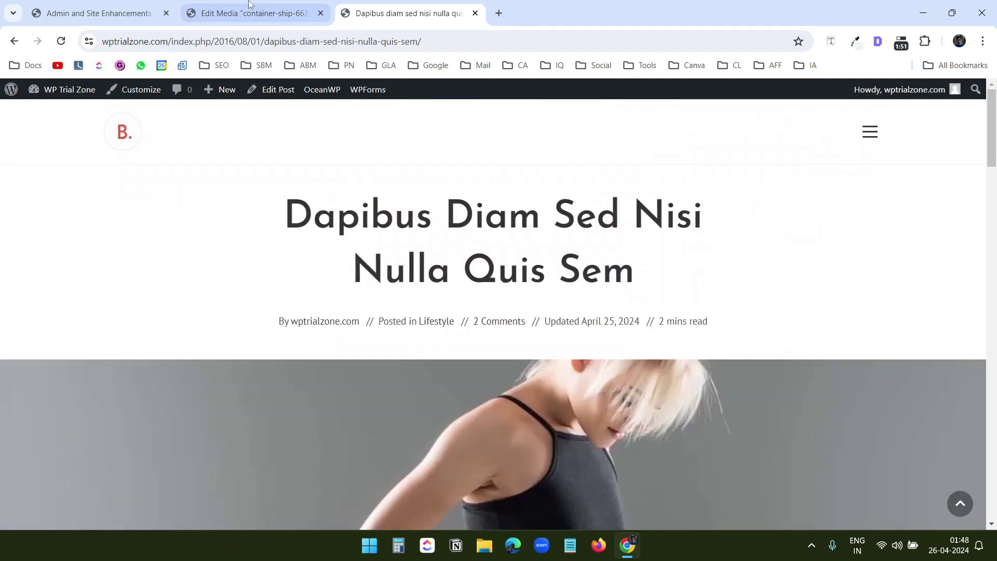
key("ctrl+shift+Tab")
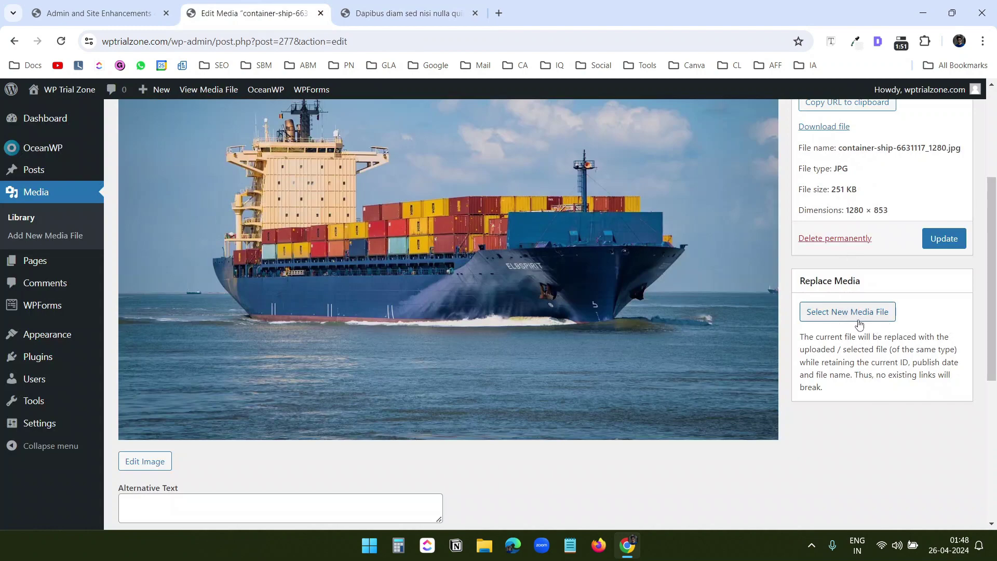
key("ctrl+w")
key("ctrl+w")
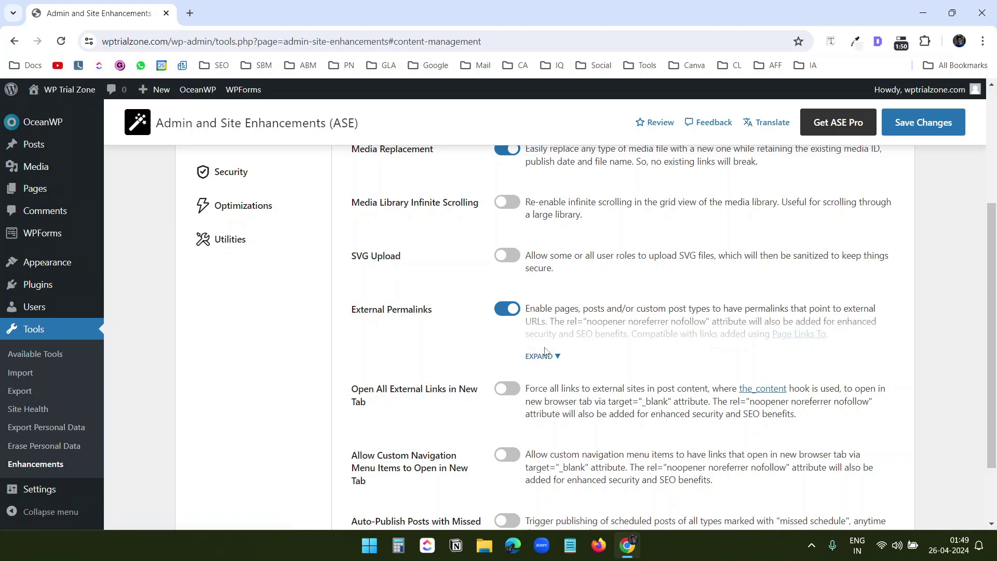
Open the skateboard post from the homepage and verify its External Permalink URL leads to YouTube
key("ctrl+shift+t")
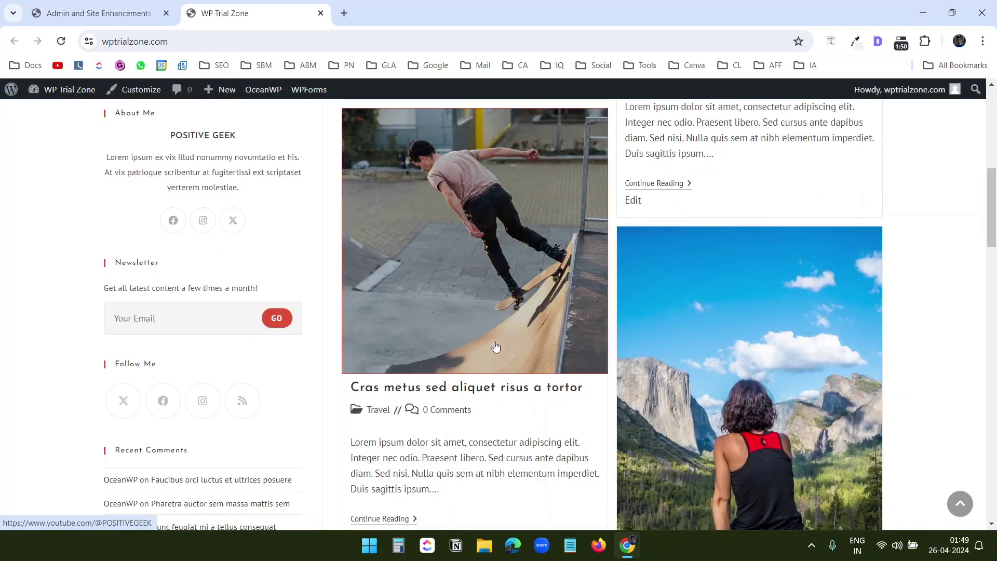
scroll(473, 249, "down", 3)
scroll(474, 259, "up", 3)
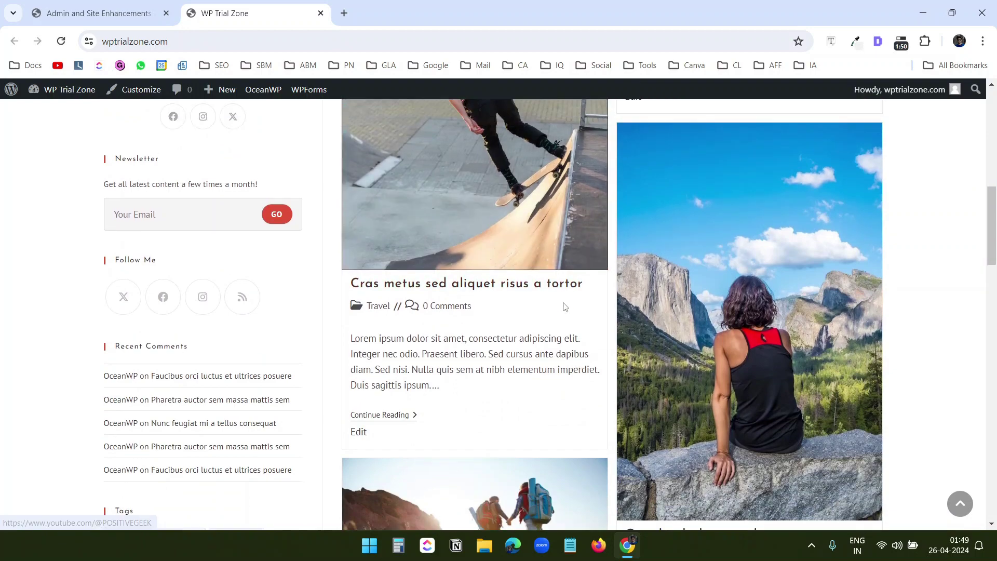
left_click(474, 273)
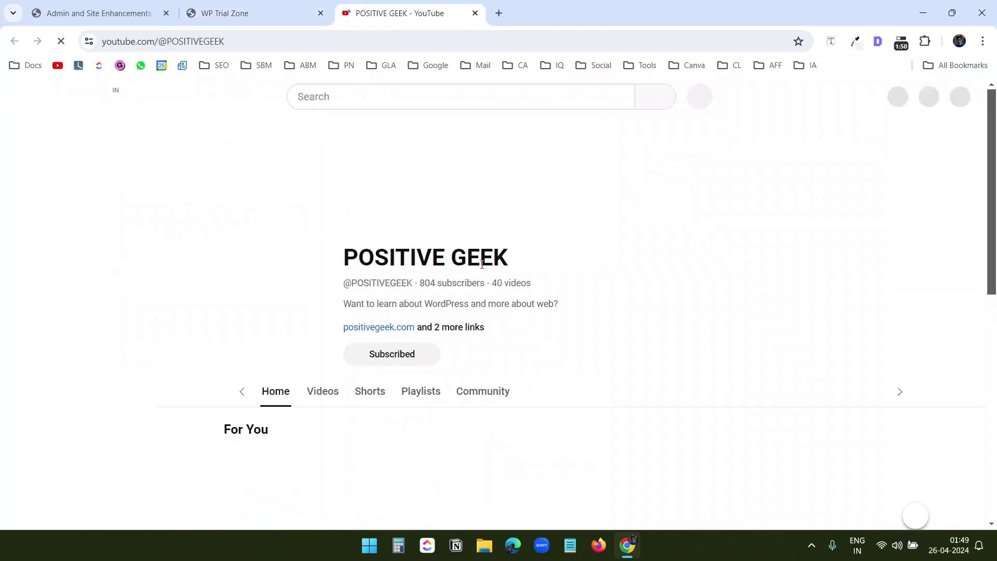
key("ctrl+shift+Tab")
scroll(750, 318, "down", 10)
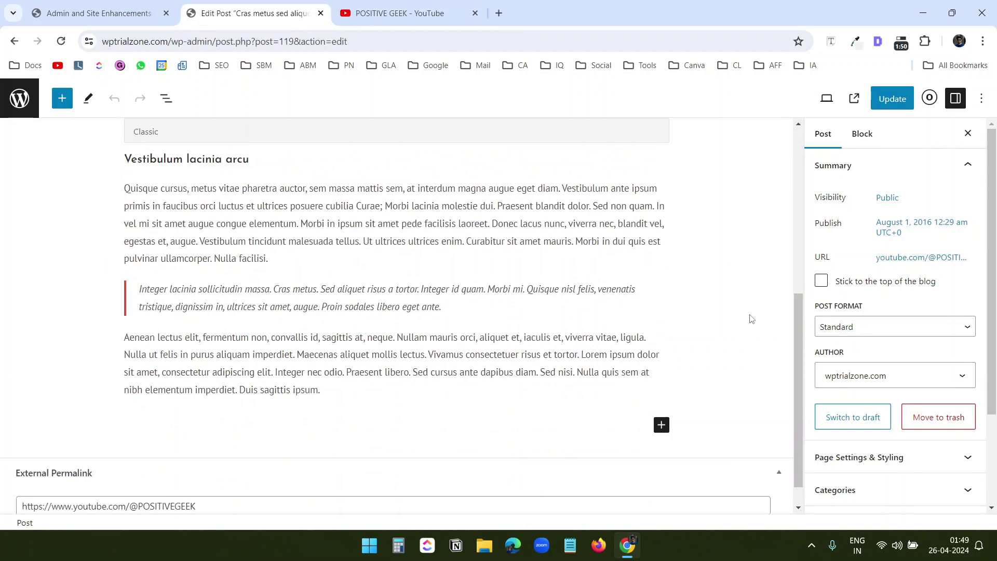
left_click(236, 479)
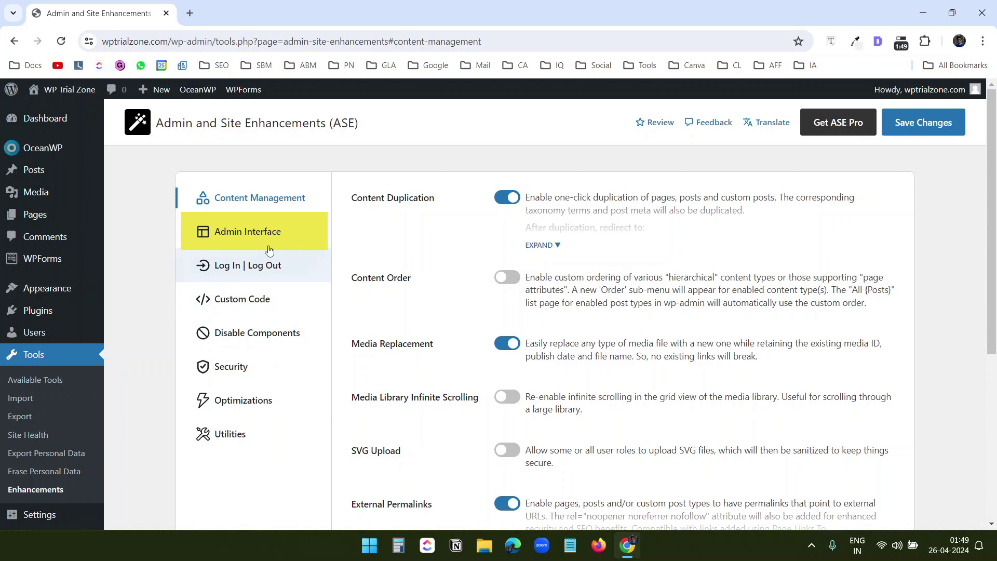
In Admin Interface settings, turn on Admin Menu Organizer
left_click(267, 244)
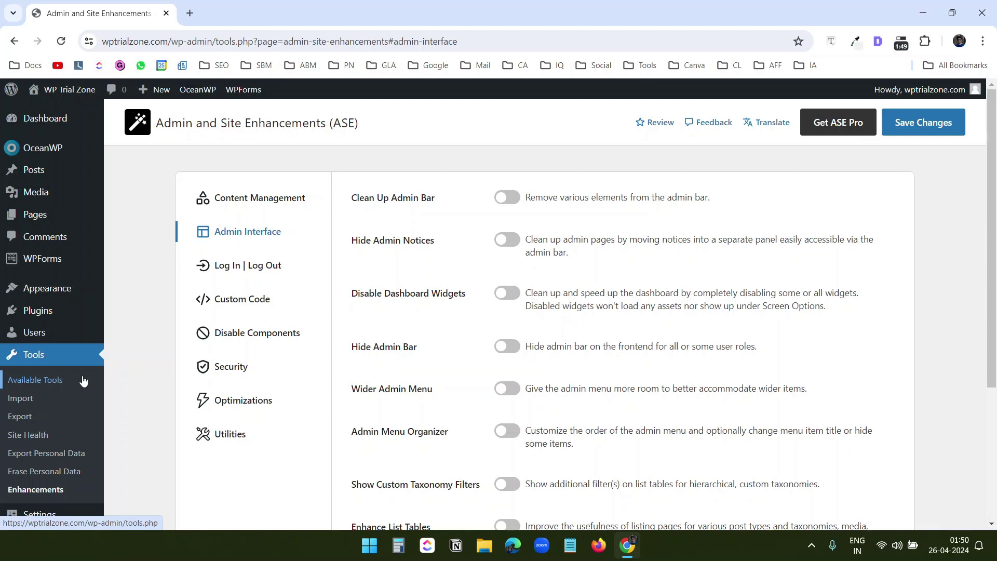
scroll(83, 380, "down", 4)
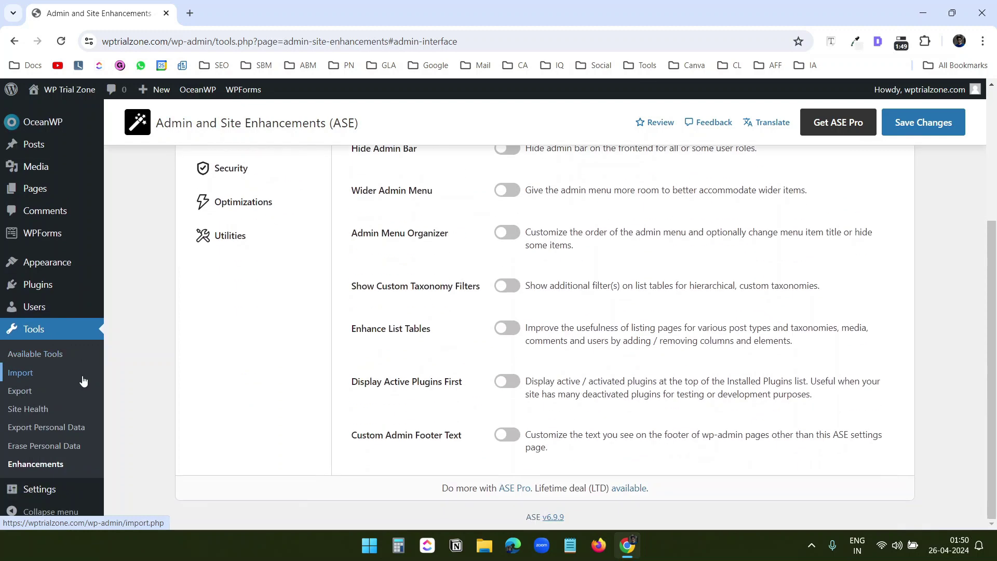
scroll(608, 379, "up", 4)
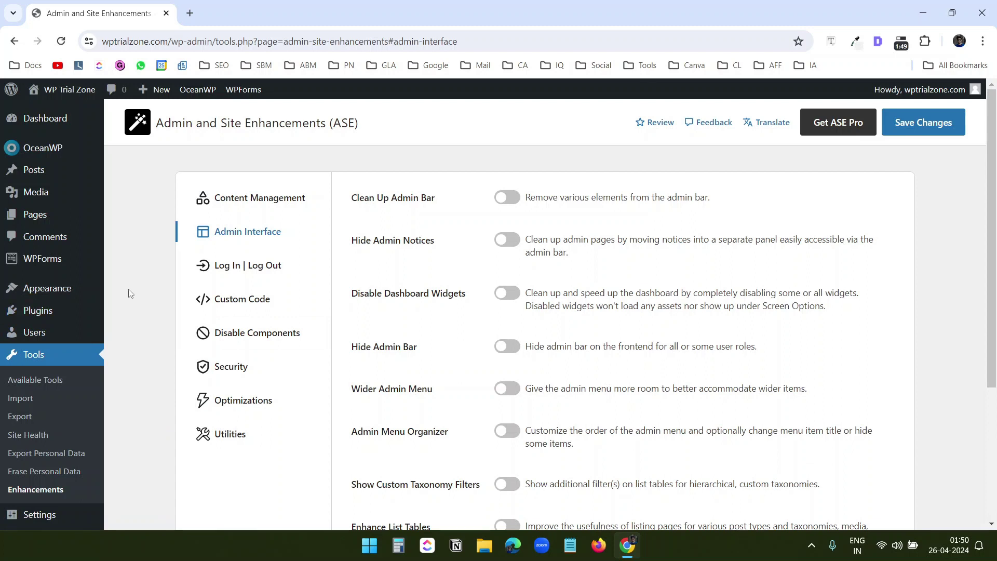
scroll(717, 286, "down", 1)
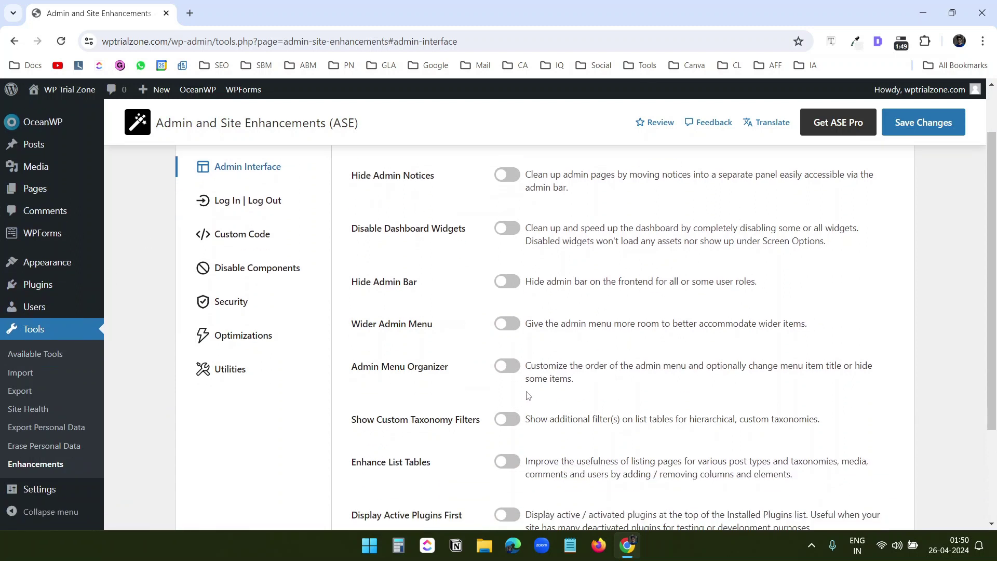
left_click(508, 366)
Move Pages and Plugins above Media in the admin menu order and save
scroll(570, 360, "down", 1)
left_click(555, 355)
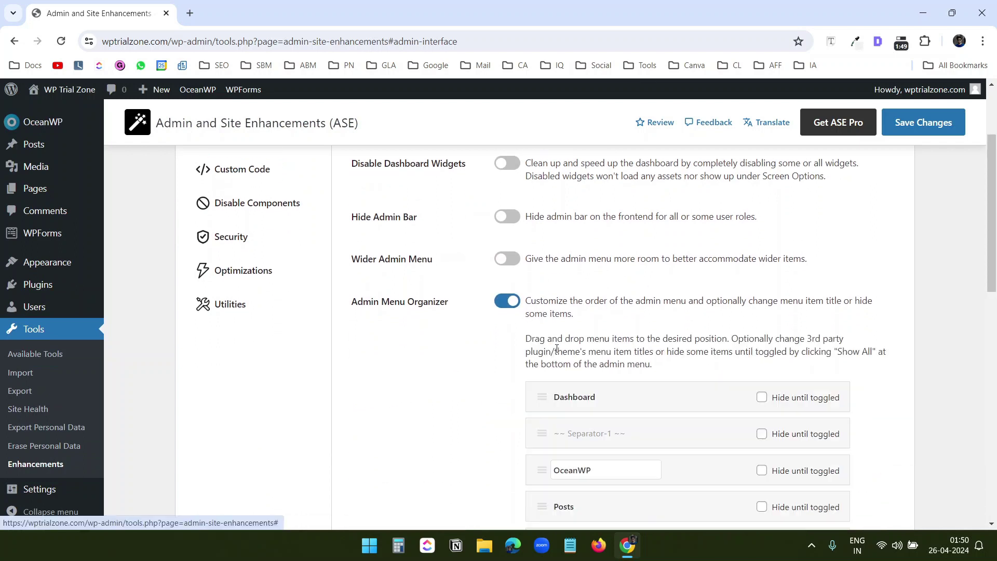
scroll(719, 340, "down", 2)
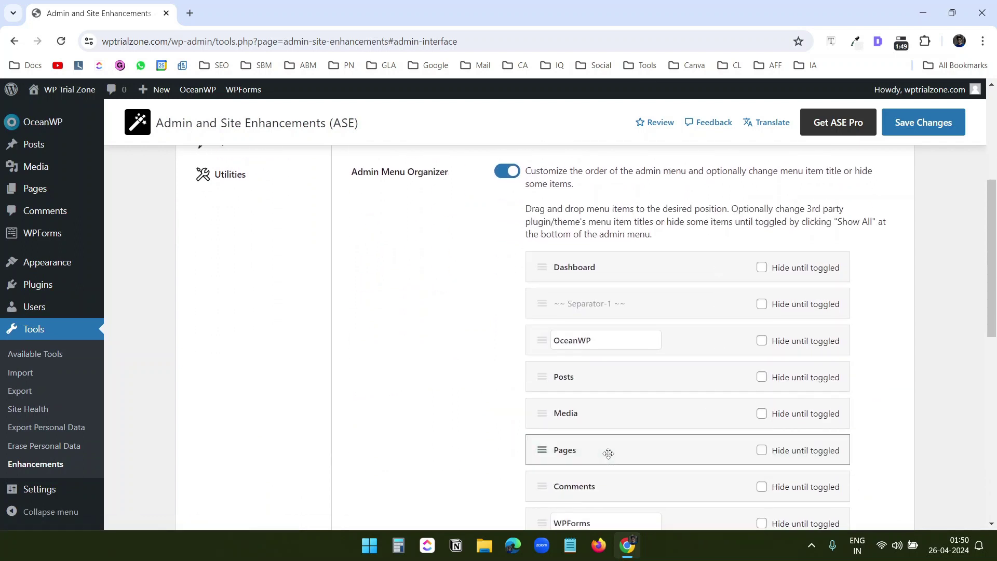
left_click_drag(607, 451, 701, 423)
scroll(701, 423, "down", 3)
left_click_drag(621, 439, 618, 257)
scroll(670, 311, "up", 3)
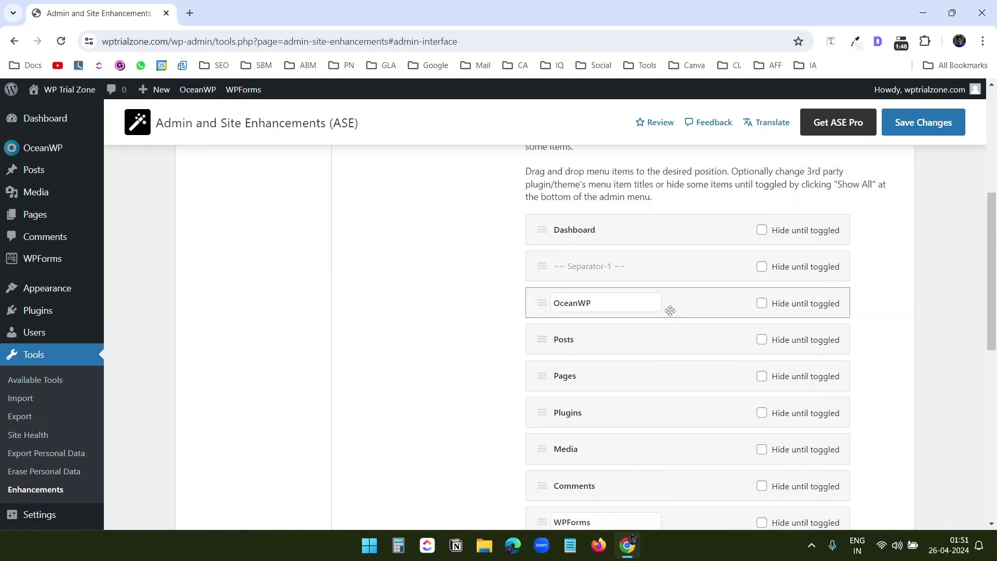
scroll(670, 310, "up", 2)
left_click(924, 131)
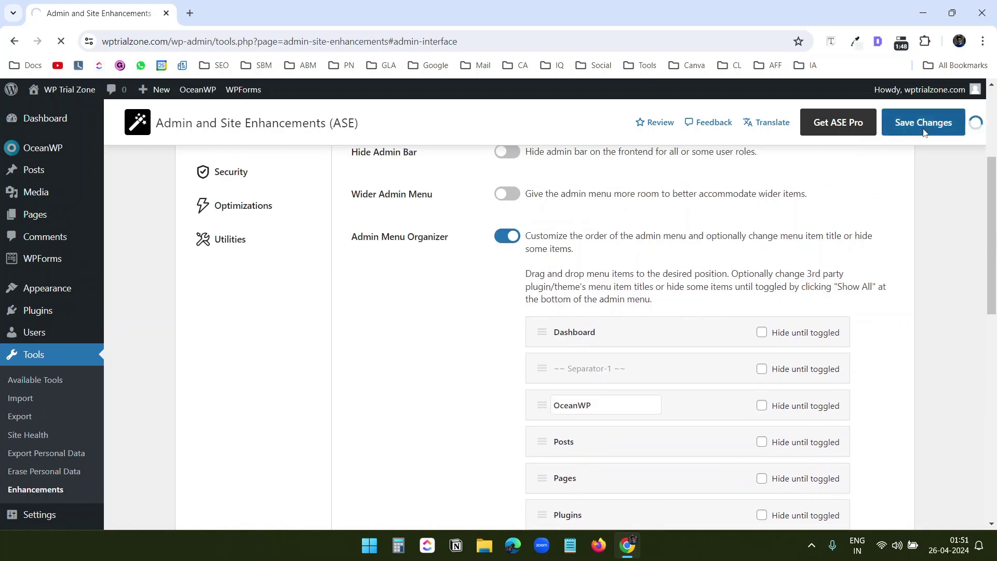
mouse_move(46, 173)
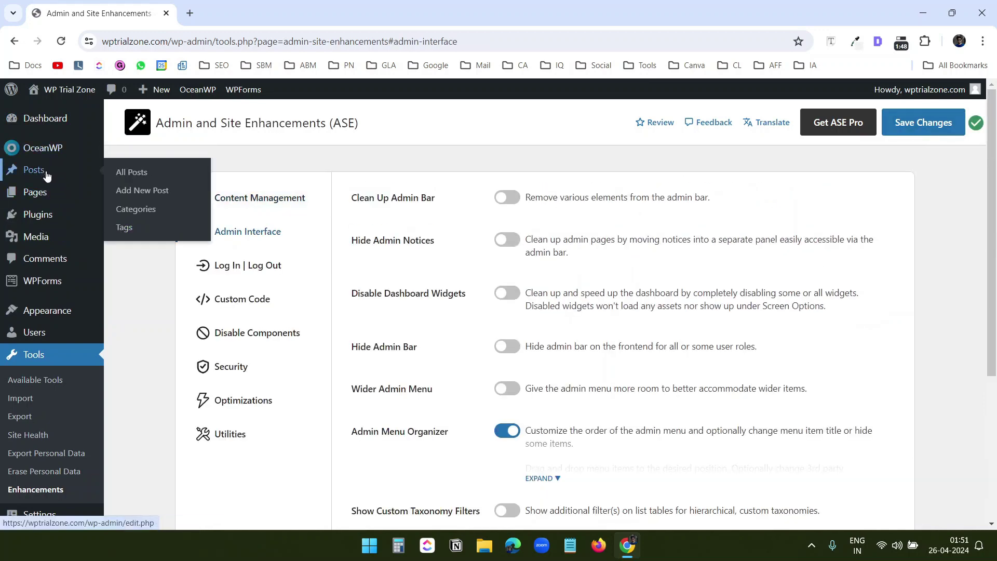
mouse_move(48, 219)
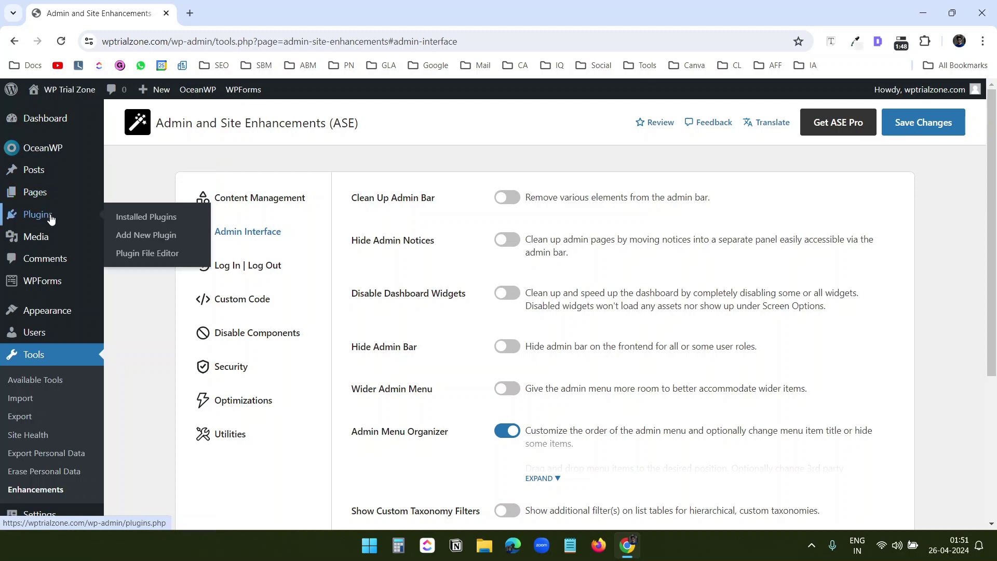
mouse_move(44, 194)
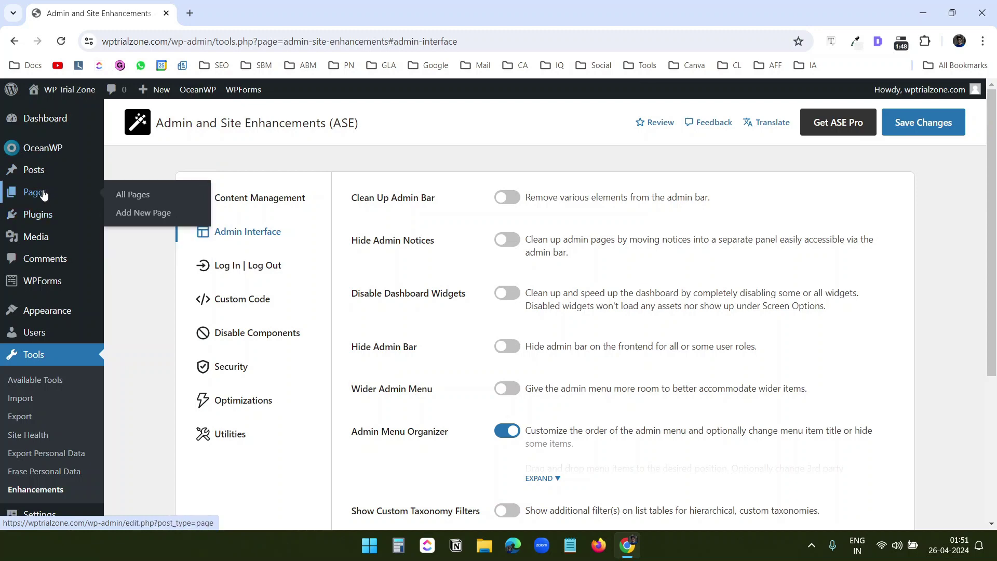
Turn on the Last Login Column in Log In | Log Out settings and save
left_click(201, 265)
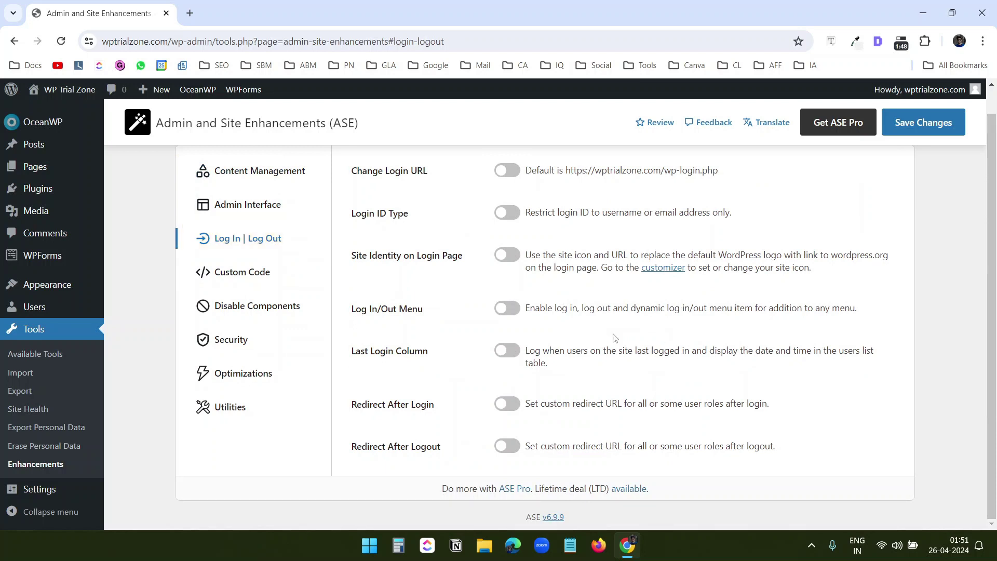
left_click(507, 355)
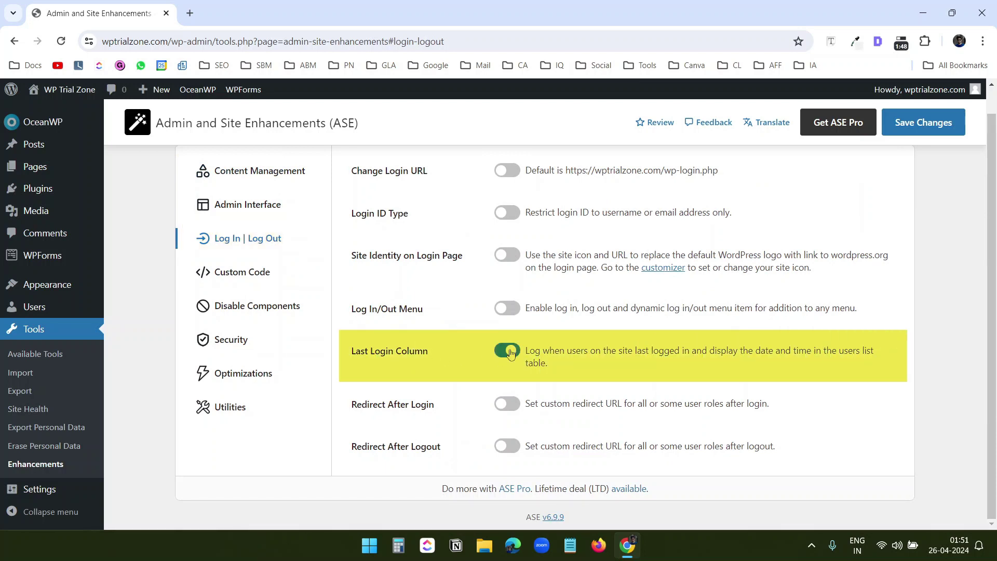
left_click(926, 123)
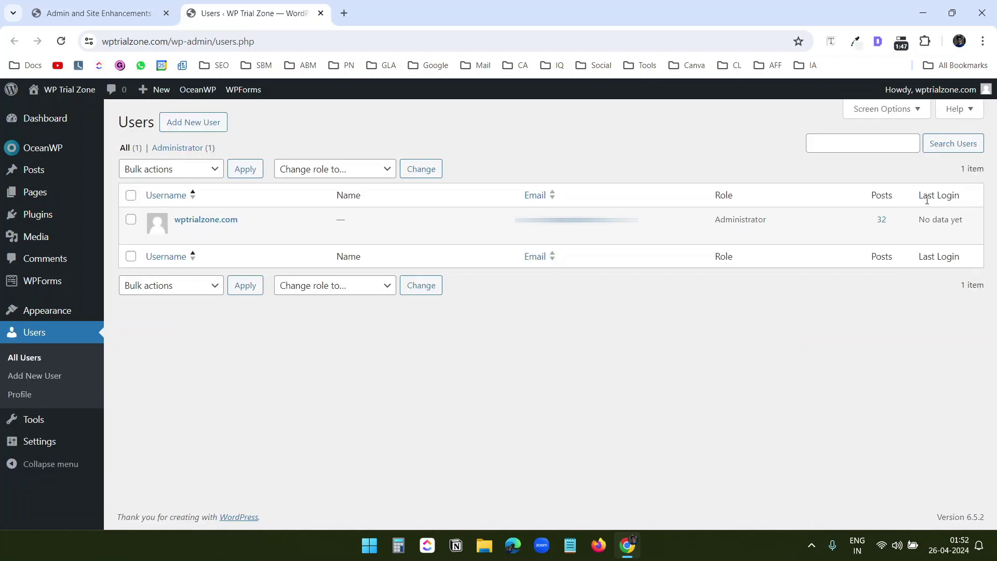
left_click_drag(919, 194, 958, 196)
left_click(908, 296)
Log out and back in, then check All Users shows last login Apr 25, 2024 20:22
mouse_move(917, 239)
mouse_move(955, 102)
left_click(917, 154)
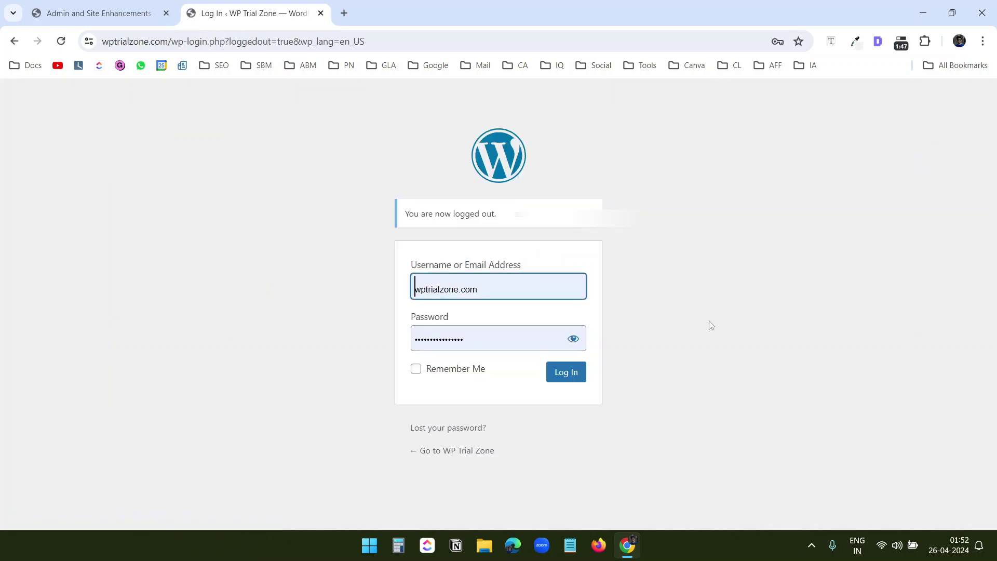
left_click(564, 373)
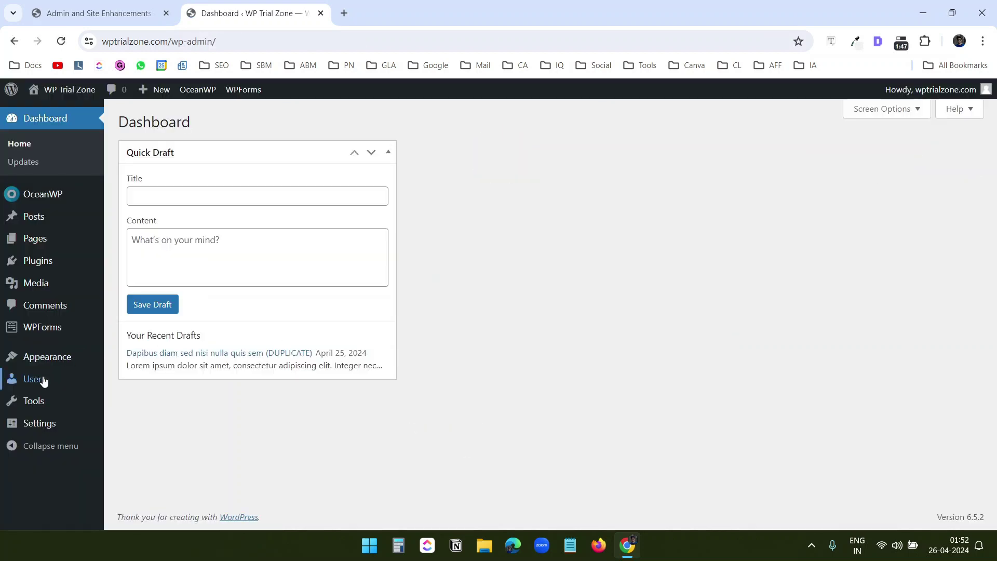
mouse_move(42, 378)
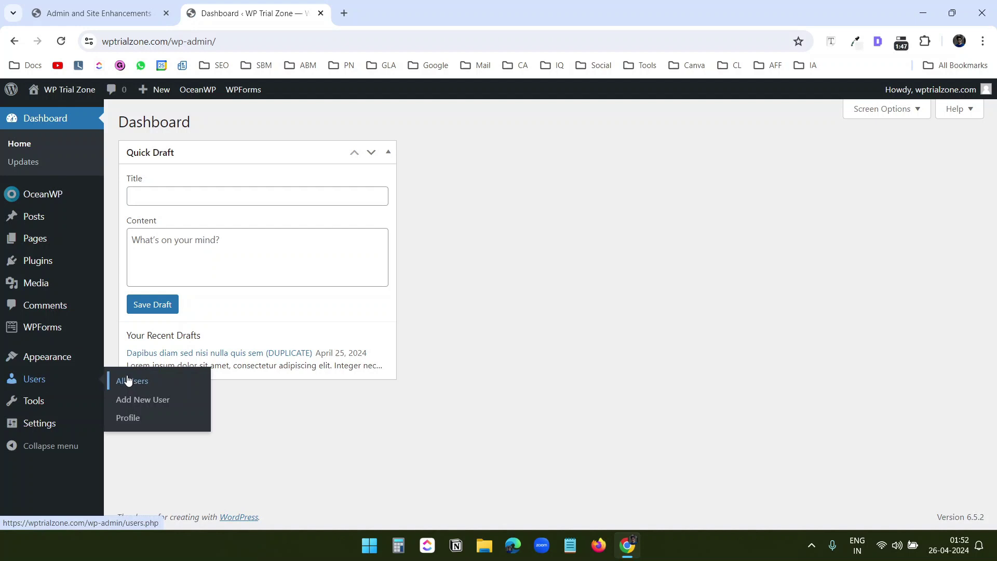
left_click(128, 379)
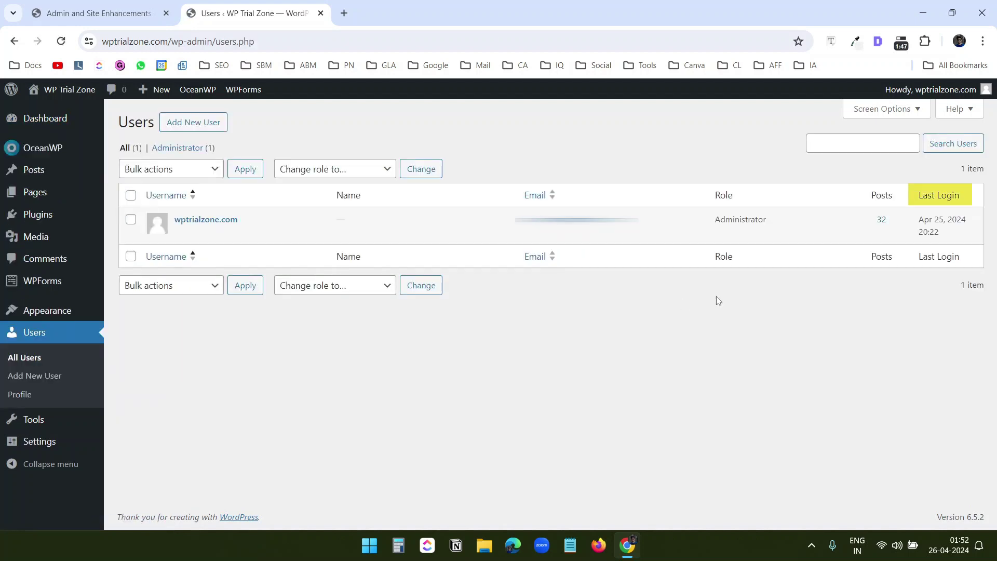
left_click_drag(919, 224, 946, 238)
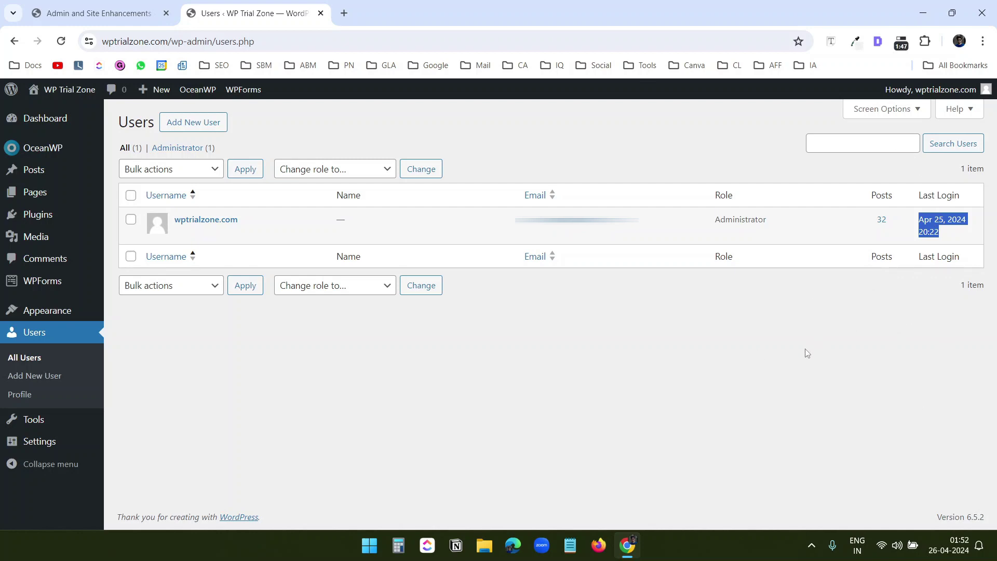
key("ctrl+w")
Open Custom Code settings and turn on head, body and footer code insertion
left_click(247, 333)
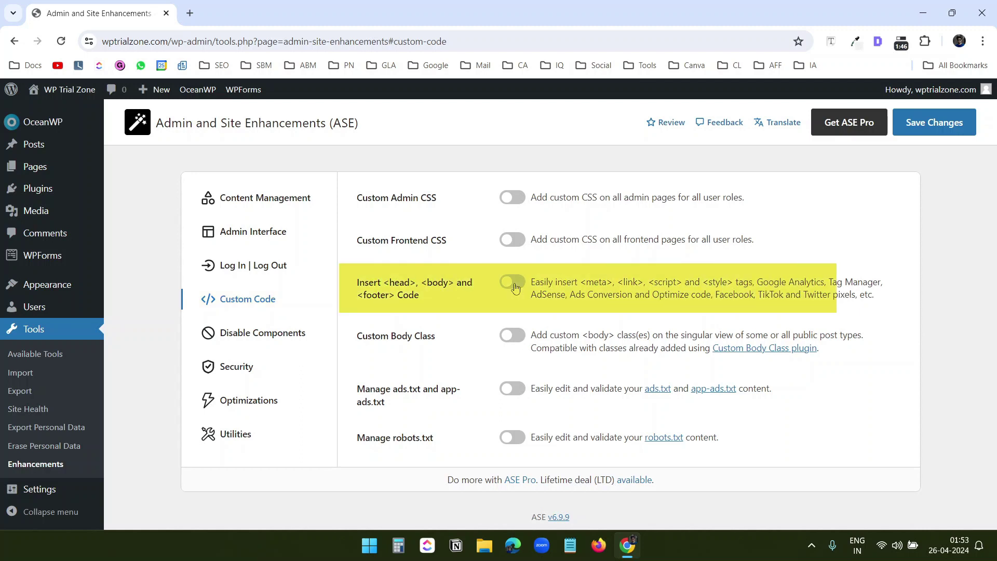
left_click(512, 282)
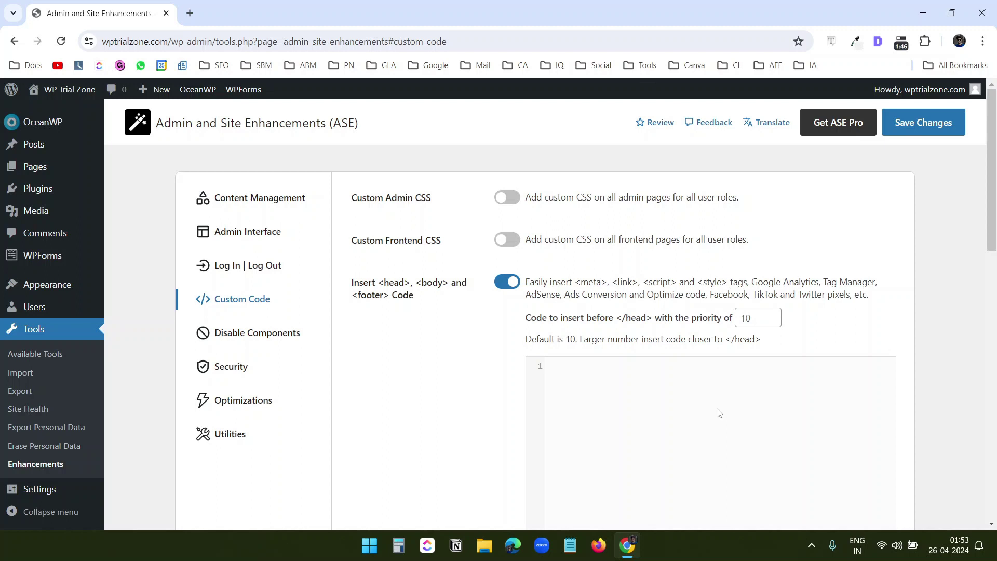
scroll(718, 412, "down", 1)
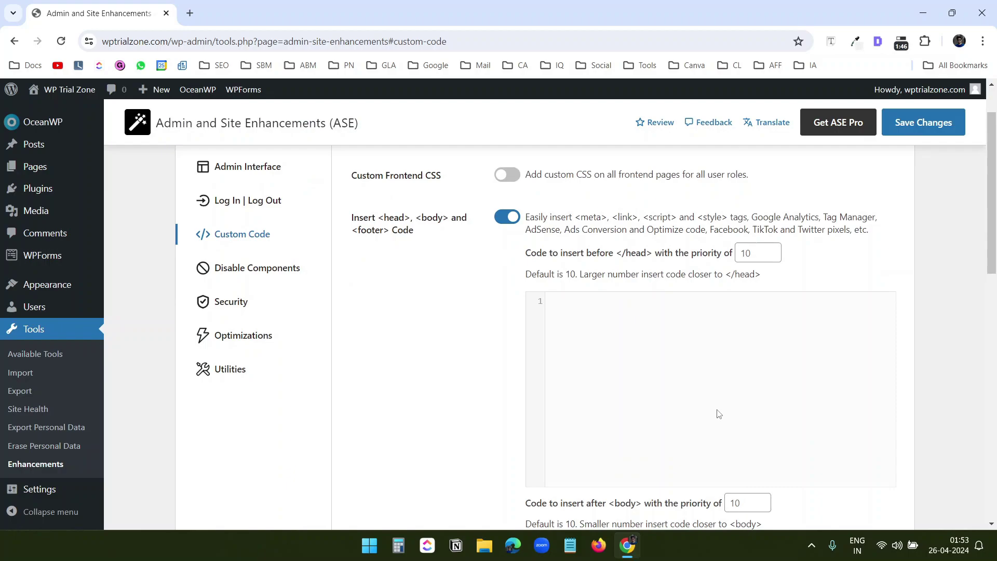
scroll(717, 414, "down", 2)
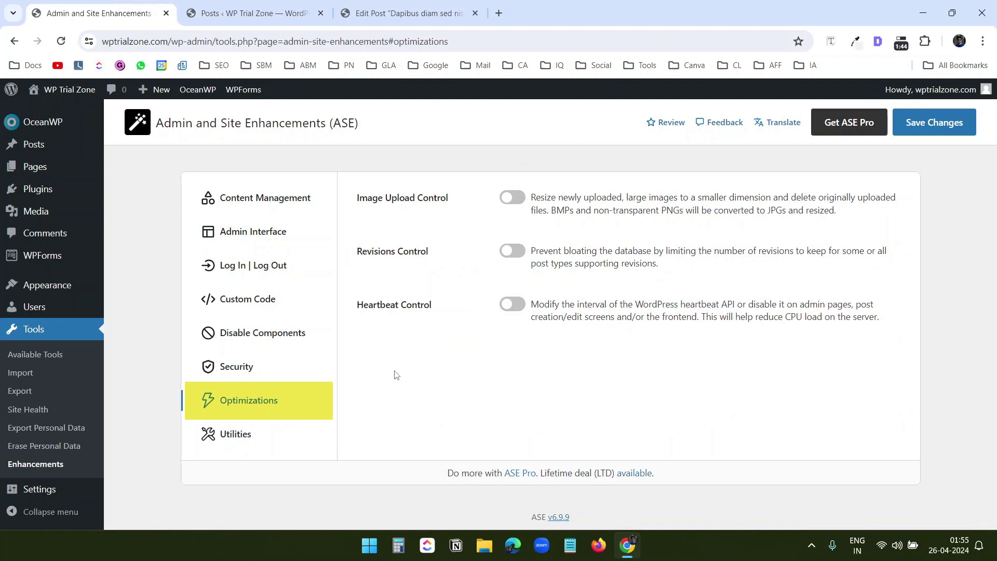
Turn on Revisions Control with a limit of 5 revisions for Posts and save
left_click(513, 252)
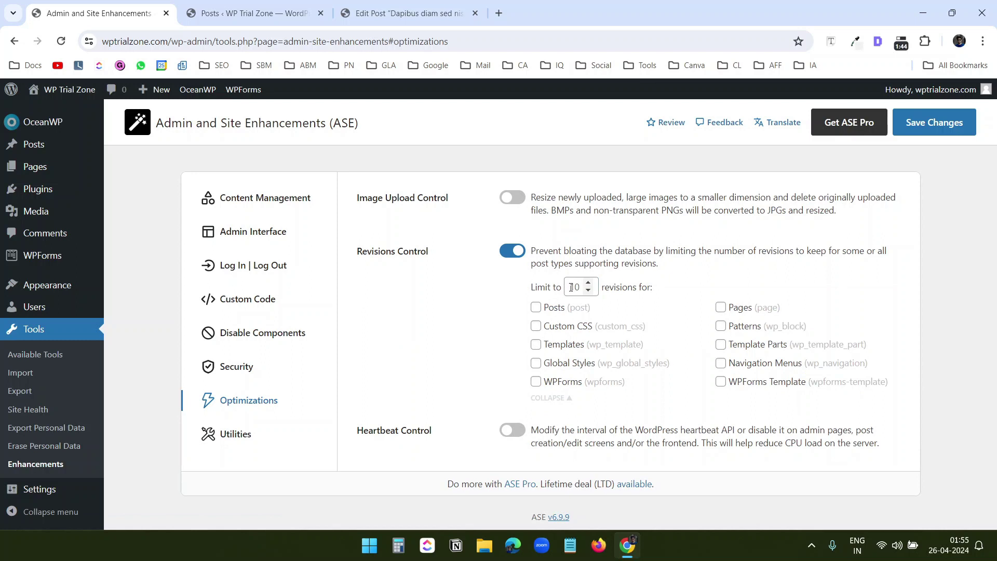
left_click(574, 287)
key("BackSpace")
key("BackSpace")
type("5")
left_click(539, 310)
left_click(953, 133)
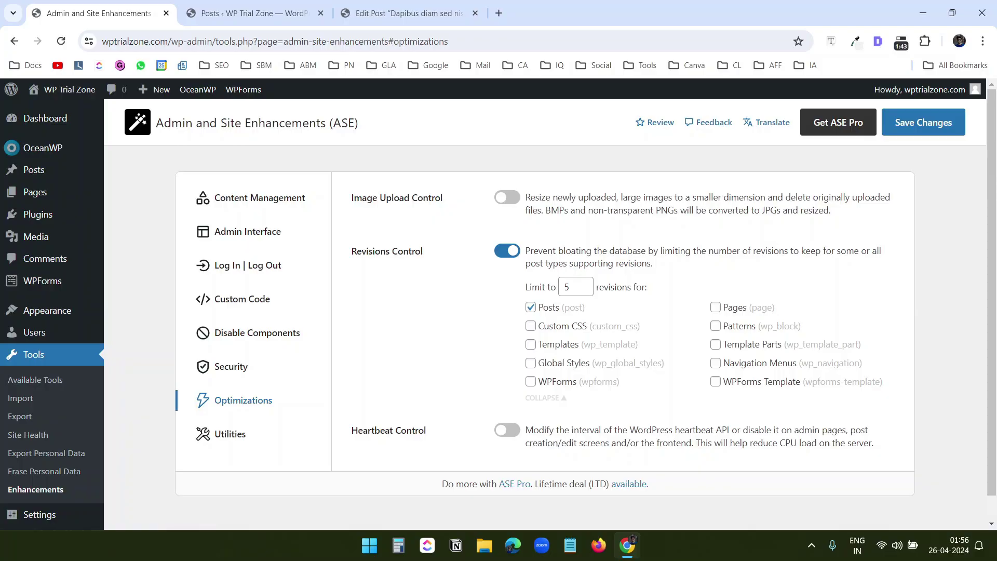
Open ASE Utilities settings and switch on Email Delivery
left_click(253, 442)
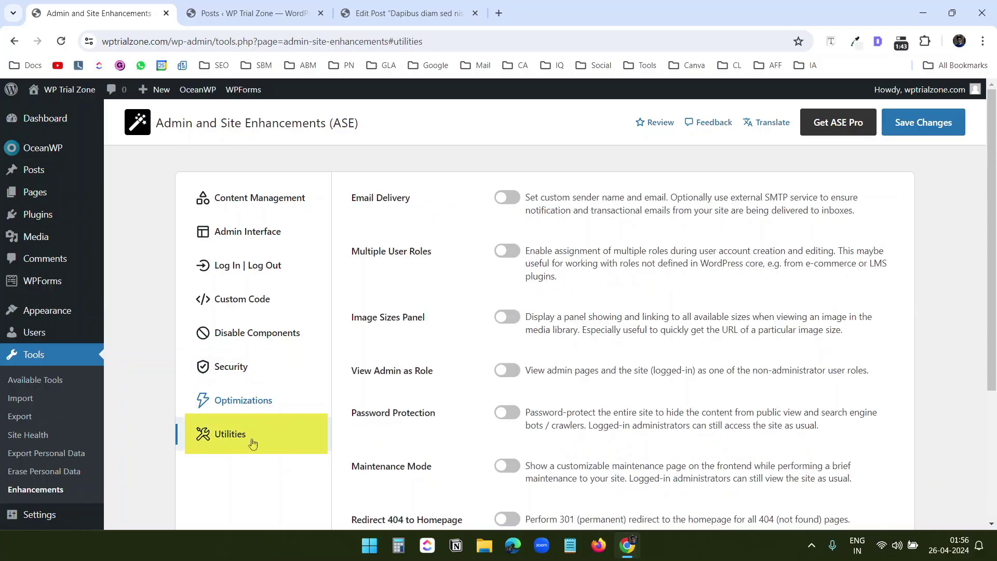
left_click(508, 199)
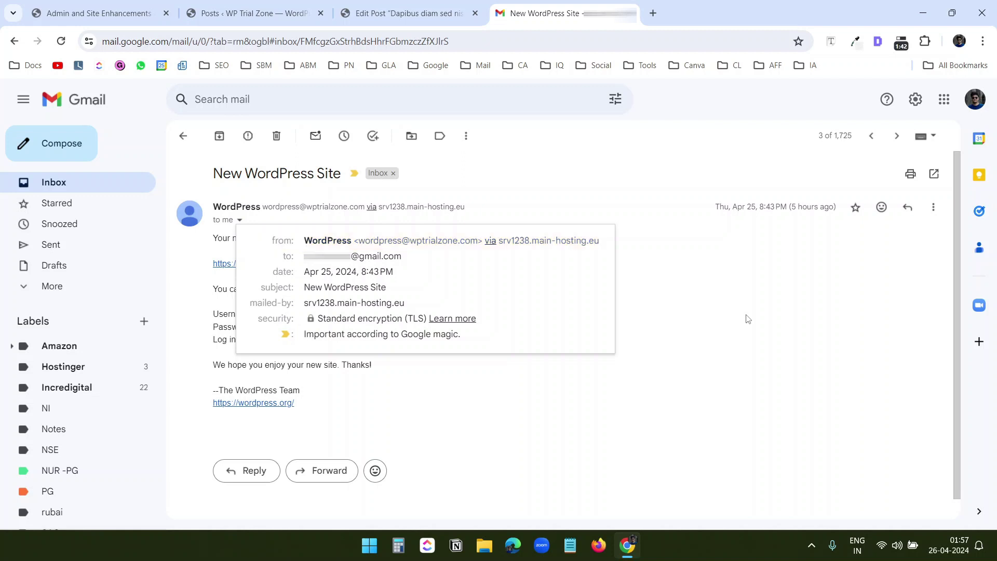
Check the Simple Contact Form email's sender details, then return to the New WordPress Site email
key("k")
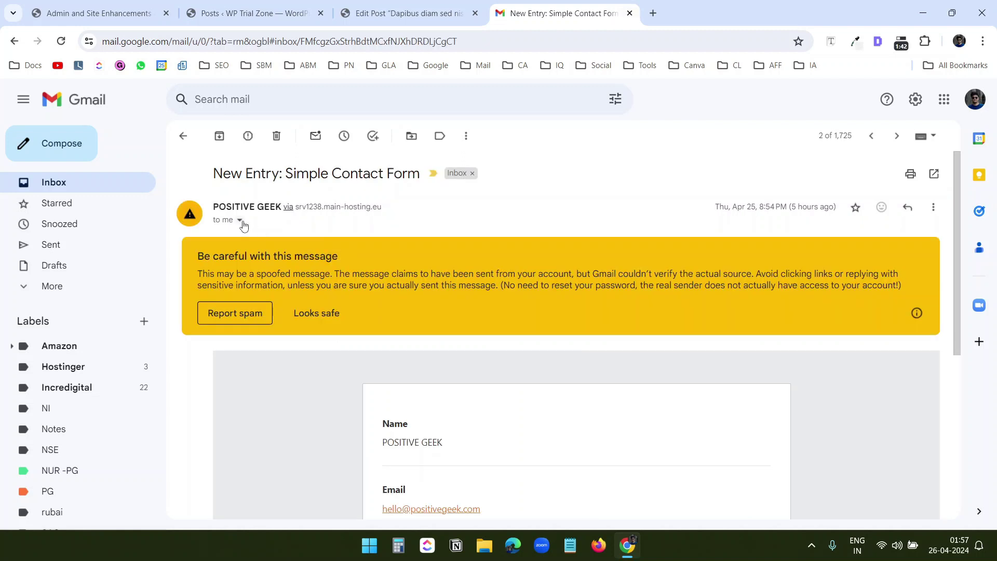
left_click(240, 221)
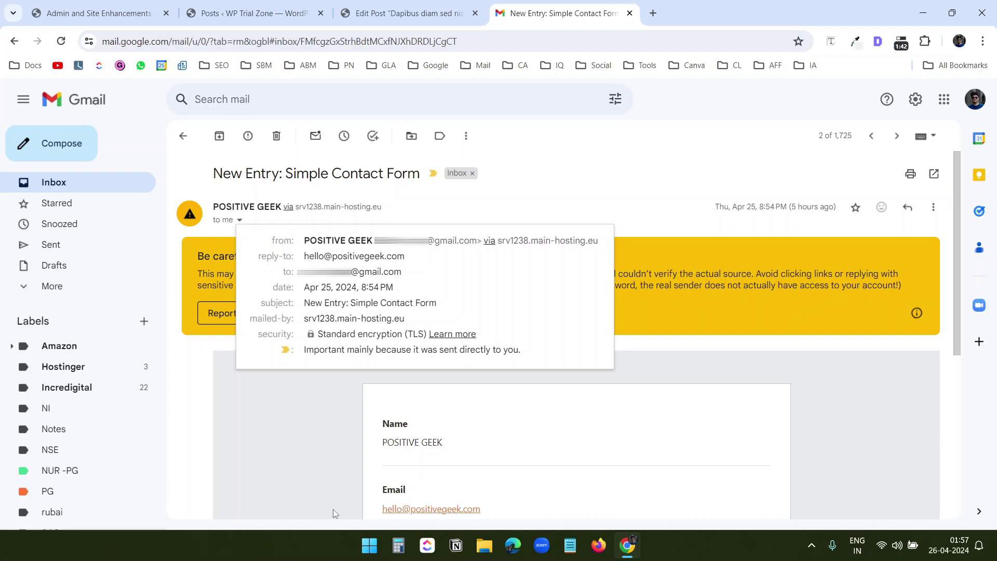
left_click(303, 454)
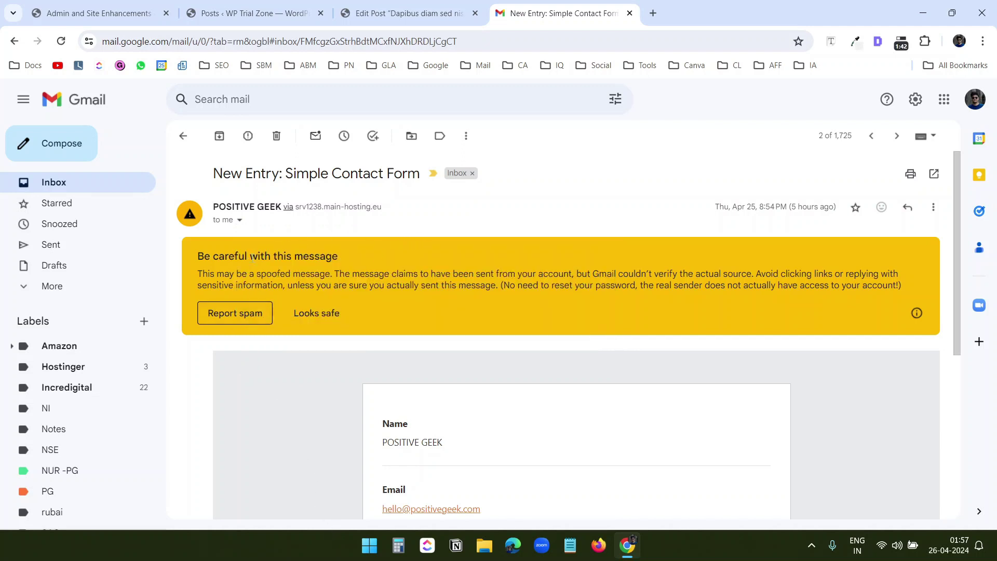
key("j")
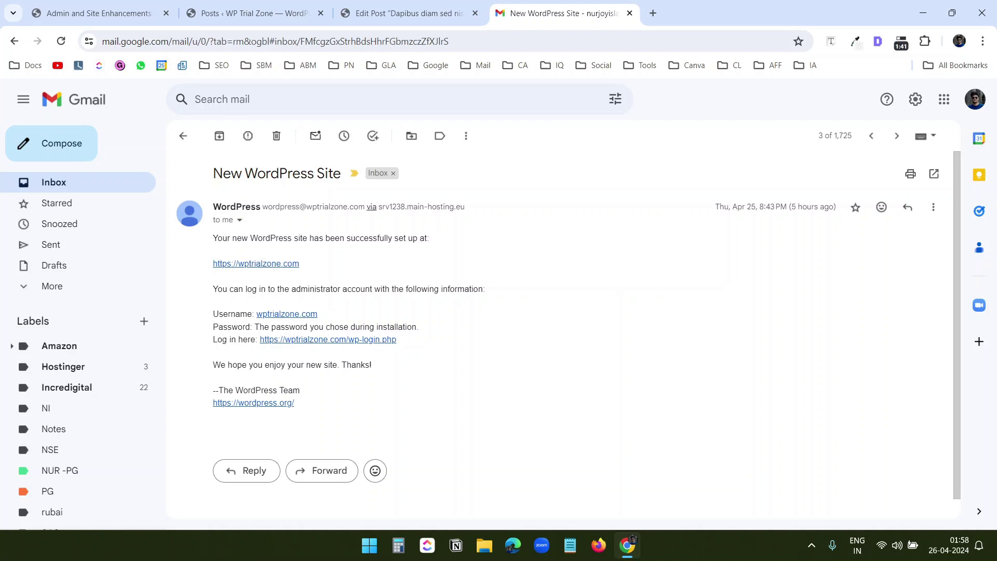
Set sender name 'POSITIVE GEEK' and the site's no-reply sender address, forced on all mail
key("ctrl+w")
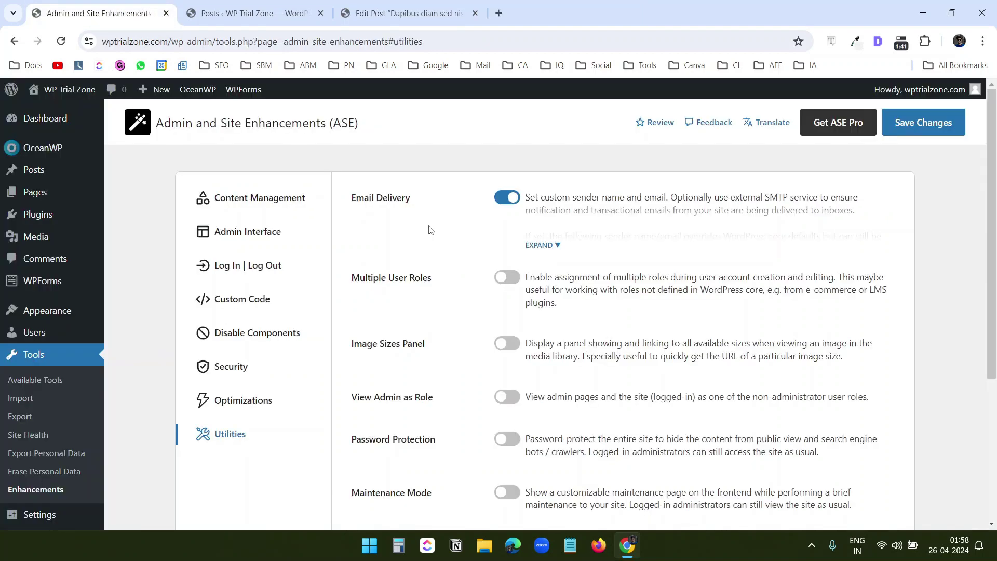
left_click(553, 251)
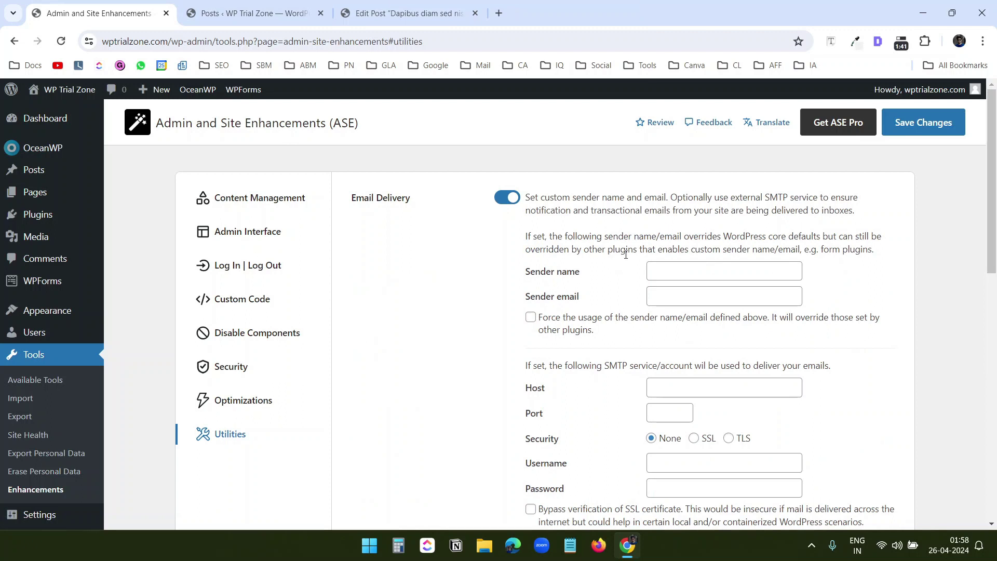
key("Tab")
type("POSITIVE GEEK")
key("Tab")
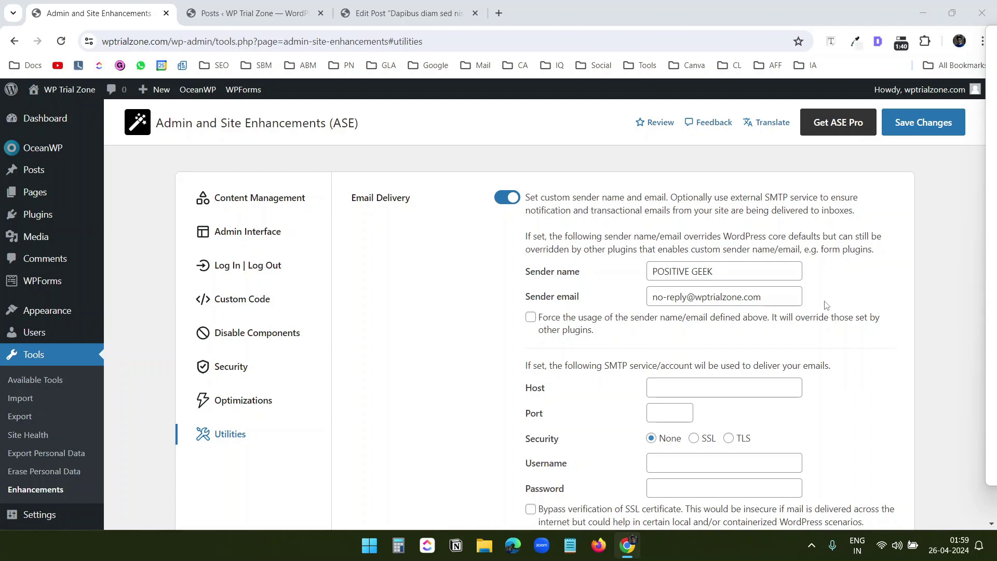
scroll(816, 309, "down", 1)
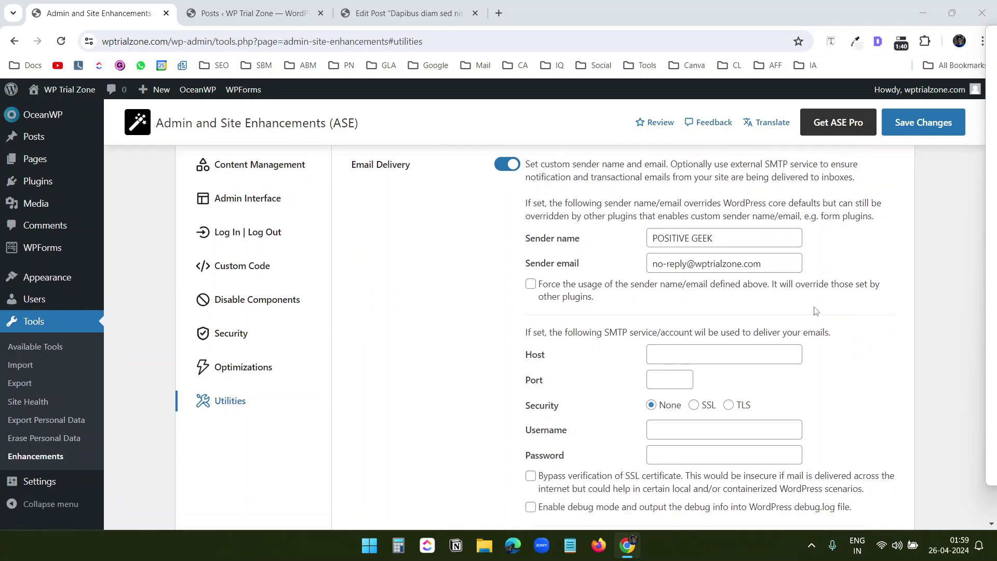
scroll(827, 291, "up", 1)
left_click_drag(763, 297, 652, 297)
key("ctrl+c")
left_click(852, 287)
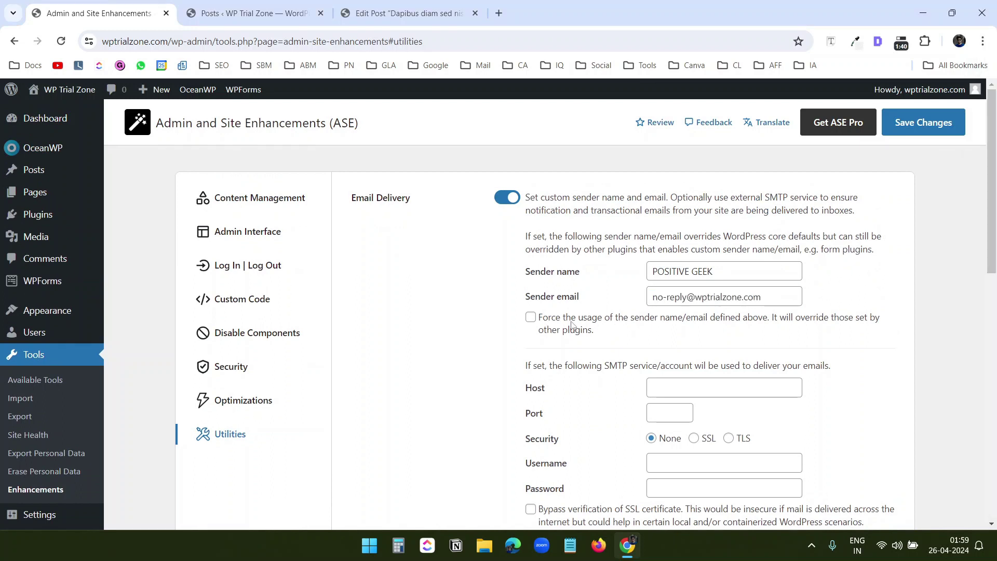
left_click(530, 317)
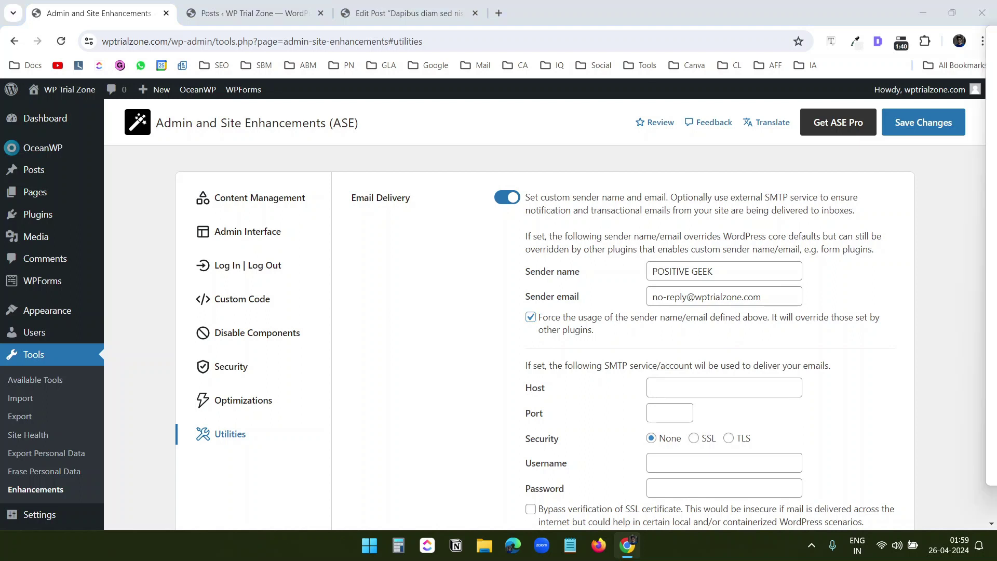
Enter SMTP host smtp.hostinger.com, port 465, TLS, the account username and password, then save
left_click(752, 386)
type("smtp.hostinger.com")
left_click(670, 412)
type("465")
left_click(729, 437)
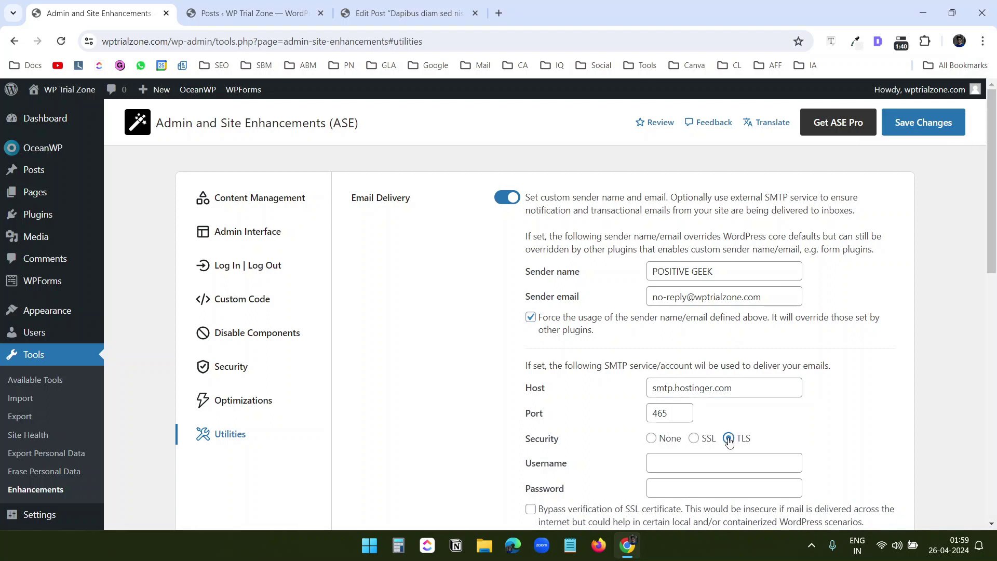
left_click(660, 464)
key("ctrl+v")
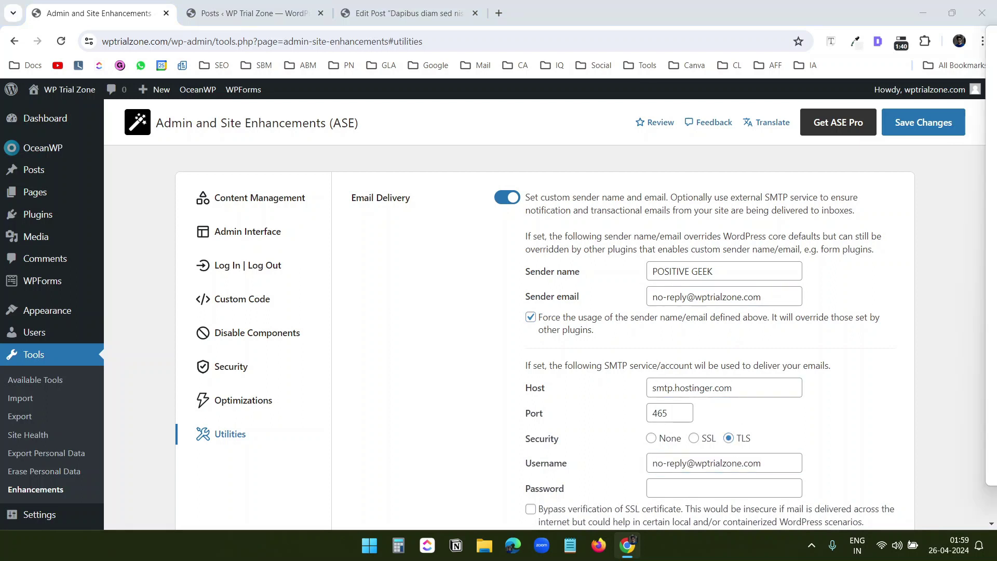
left_click(670, 483)
key("ctrl+v")
scroll(790, 469, "down", 4)
key("Return")
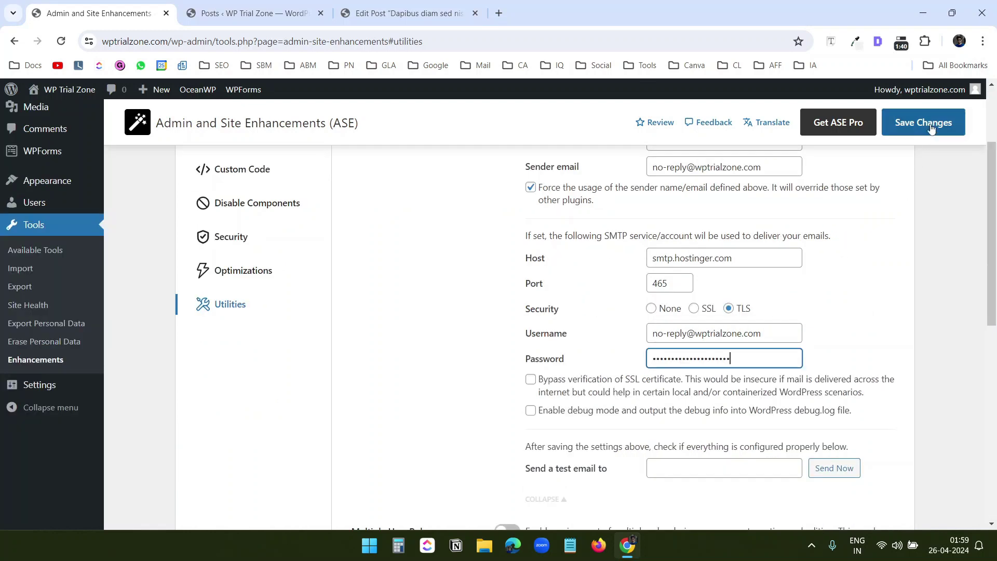
Send a test email to the Gmail recipient address
left_click(670, 404)
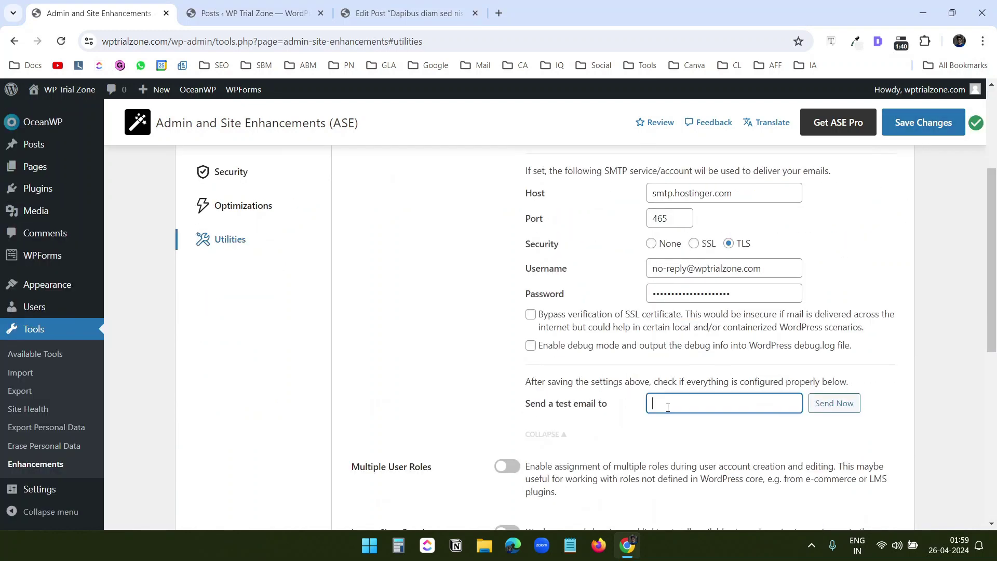
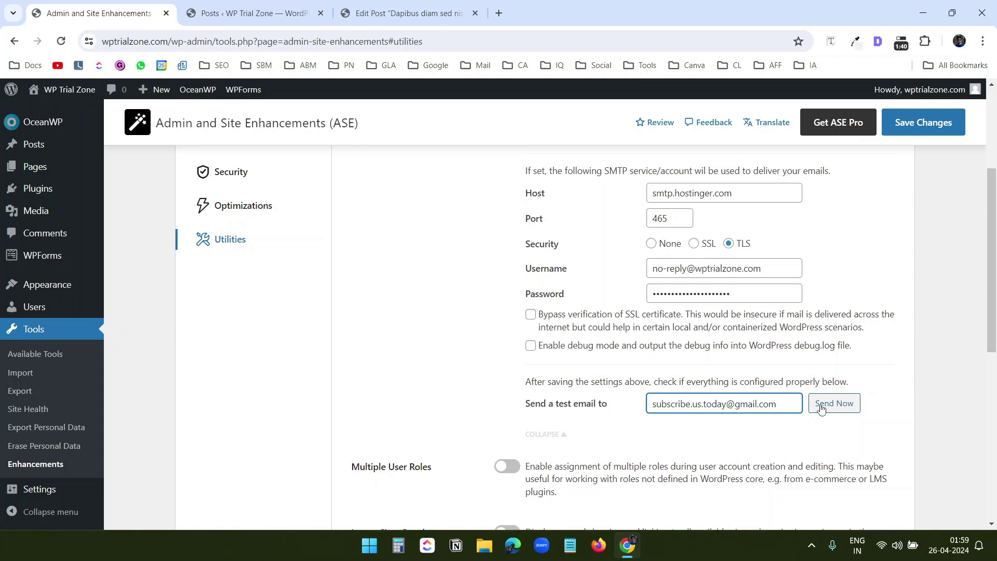
left_click(833, 403)
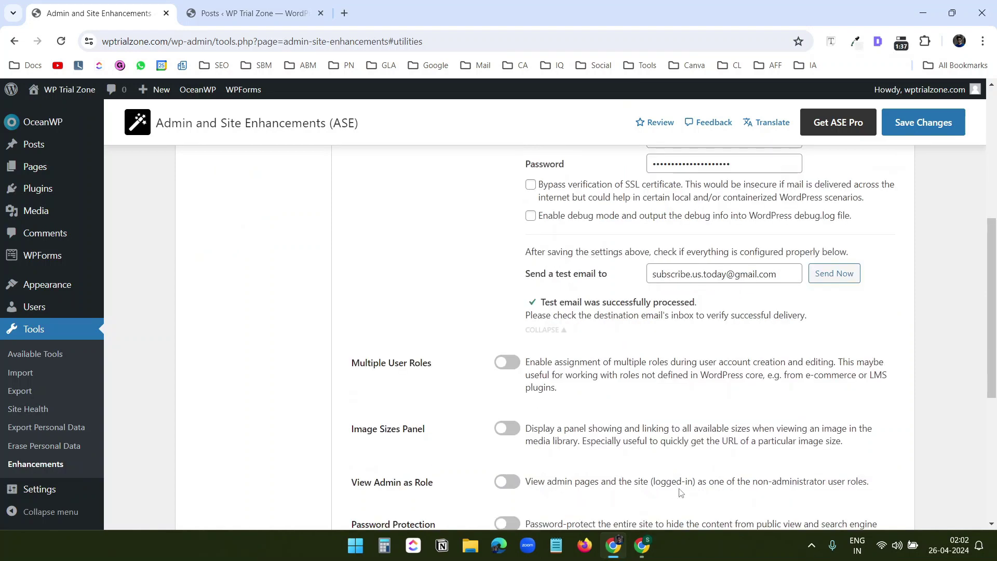
left_click(642, 545)
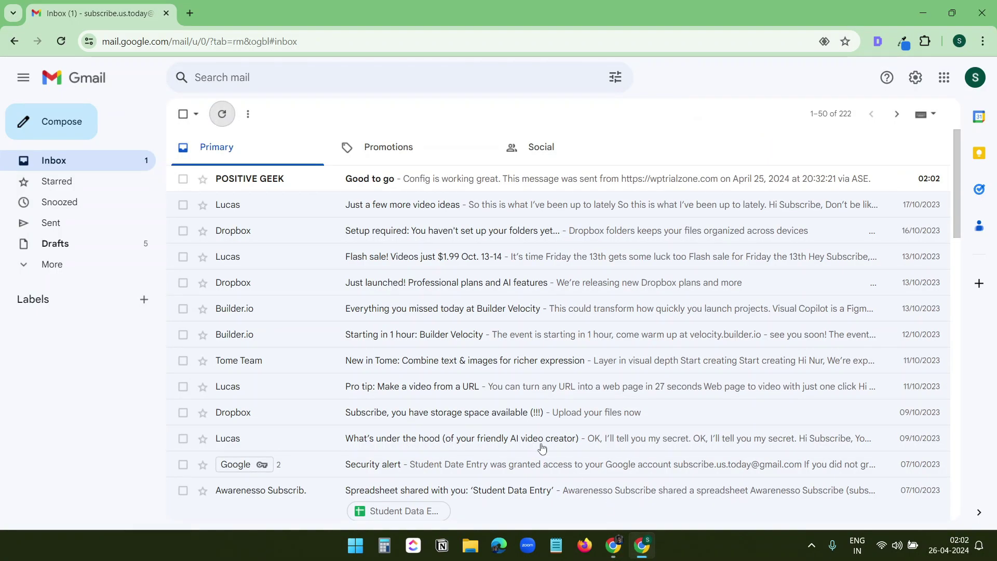
Open the 'Good to go' test email and confirm it was mailed by wptrialzone.com
left_click(434, 178)
left_click(240, 198)
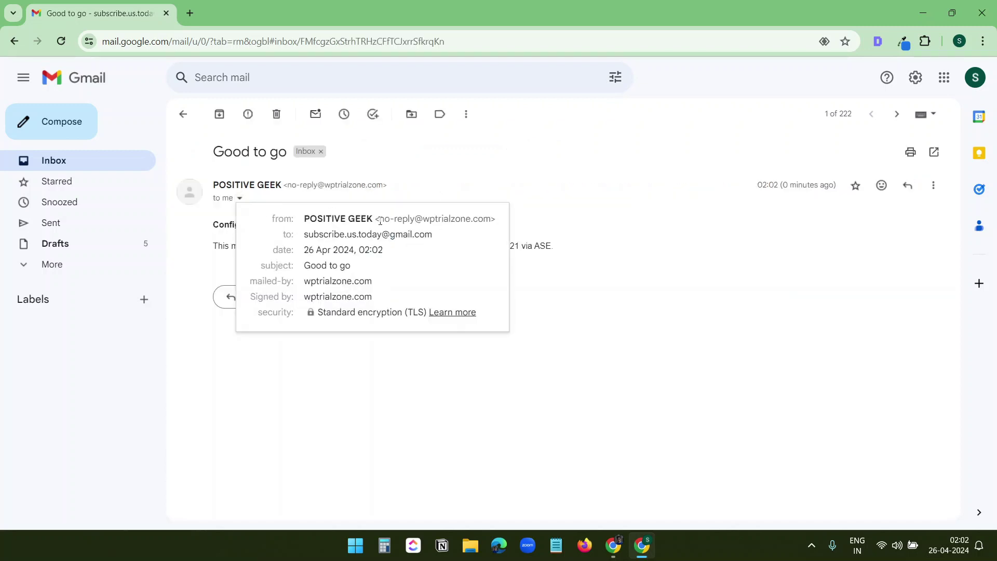
left_click_drag(379, 221, 491, 217)
left_click(446, 241)
Return to the WordPress ASE Utilities settings window, where Email Delivery is enabled
key("alt+Tab")
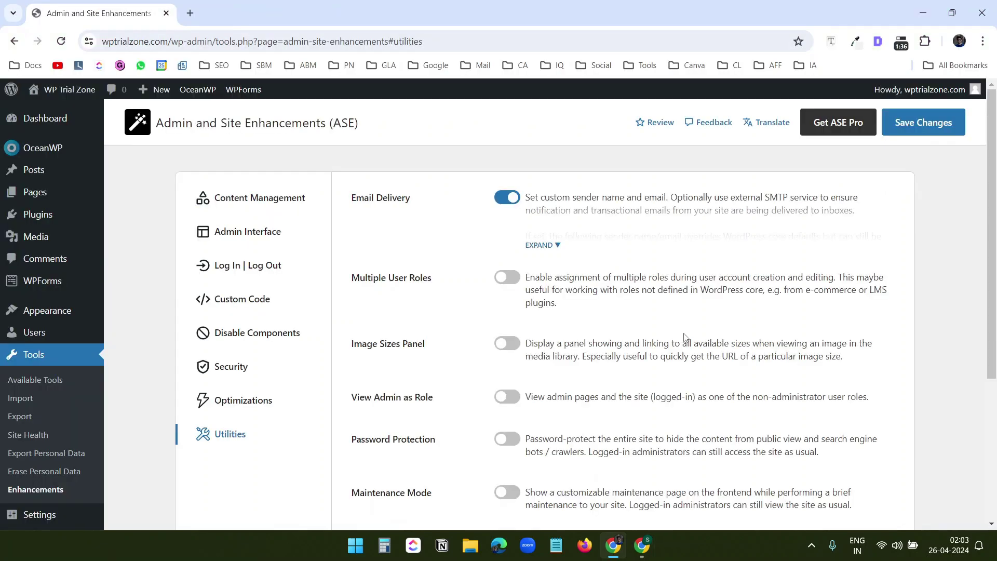